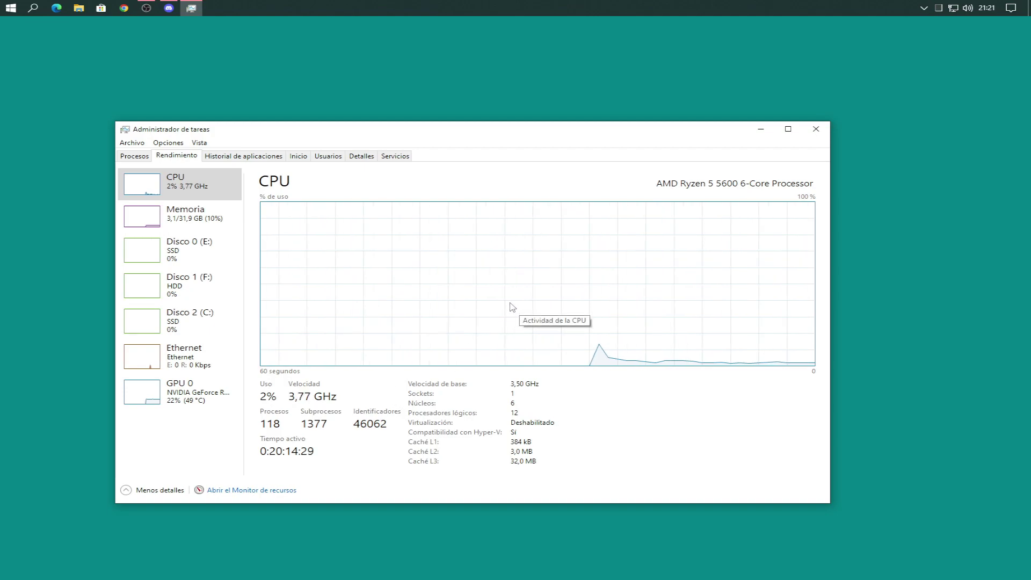
# Close Task Manager, then run %localappdata% to open the Local application data folder.
pyautogui.click(814, 130)
pyautogui.press('super+r')
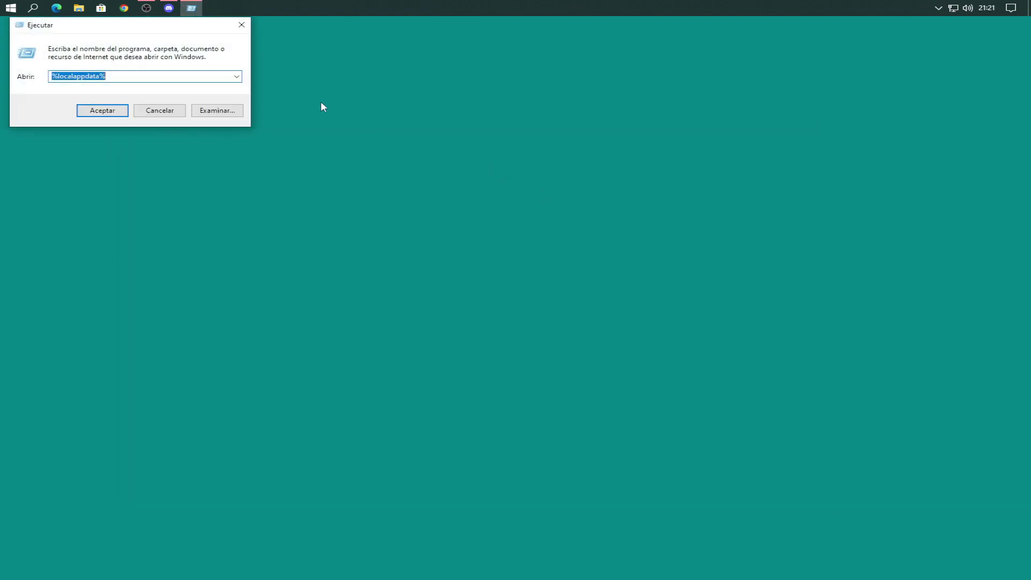
pyautogui.click(124, 111)
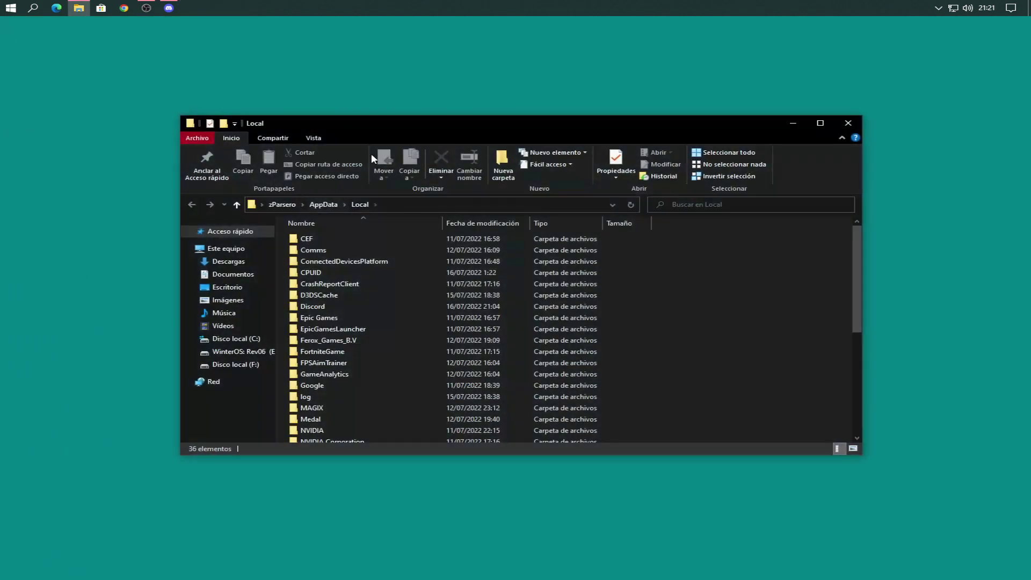
pyautogui.moveTo(482, 124); pyautogui.dragTo(548, 126)
pyautogui.scroll(-2, 416, 327)
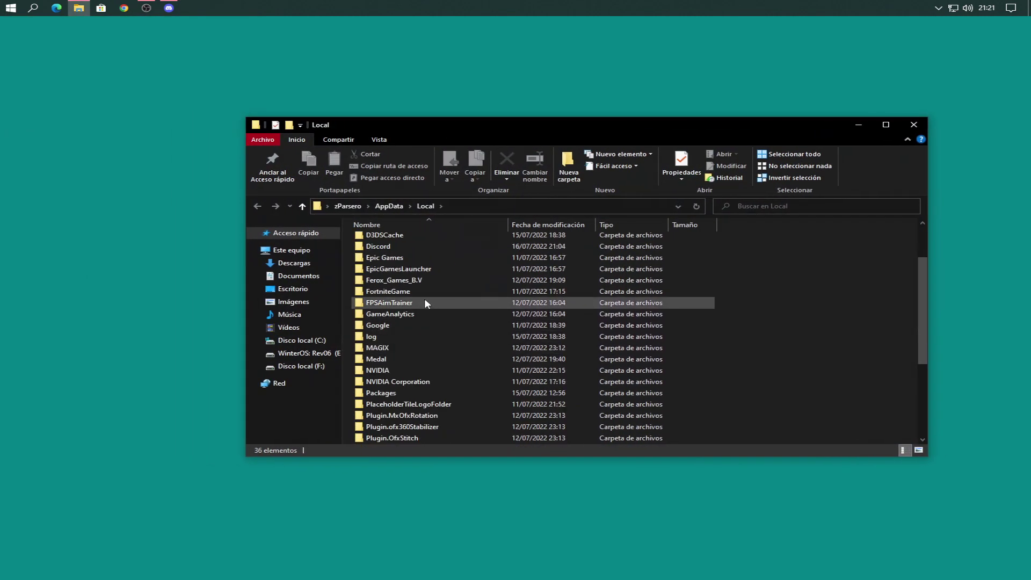
# Open the FortniteGame\Saved\Config\WindowsClient folder inside Local.
pyautogui.click(169, 7)
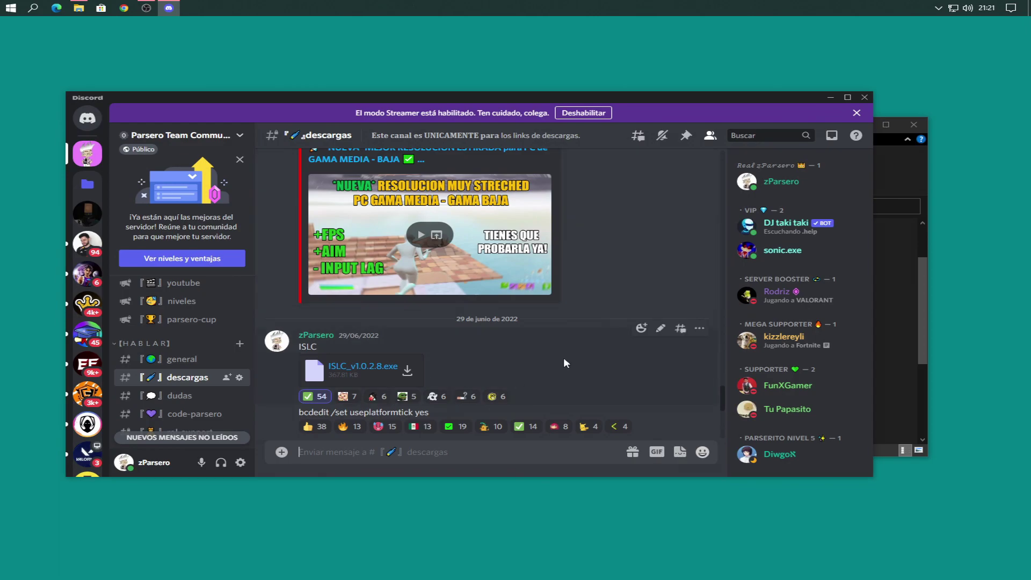
pyautogui.click(830, 97)
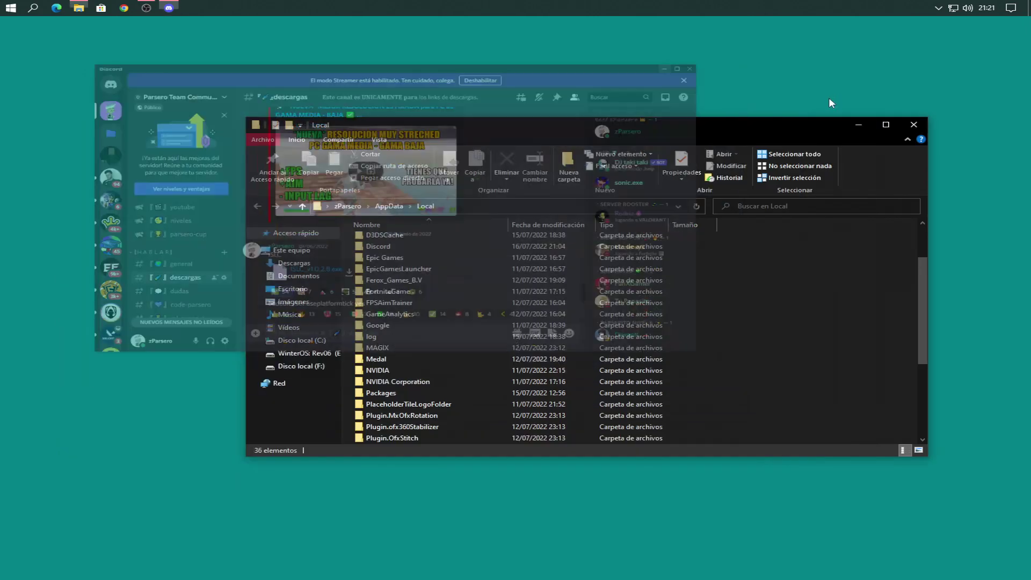
pyautogui.doubleClick(416, 291)
pyautogui.doubleClick(405, 241)
pyautogui.doubleClick(403, 253)
pyautogui.doubleClick(403, 253)
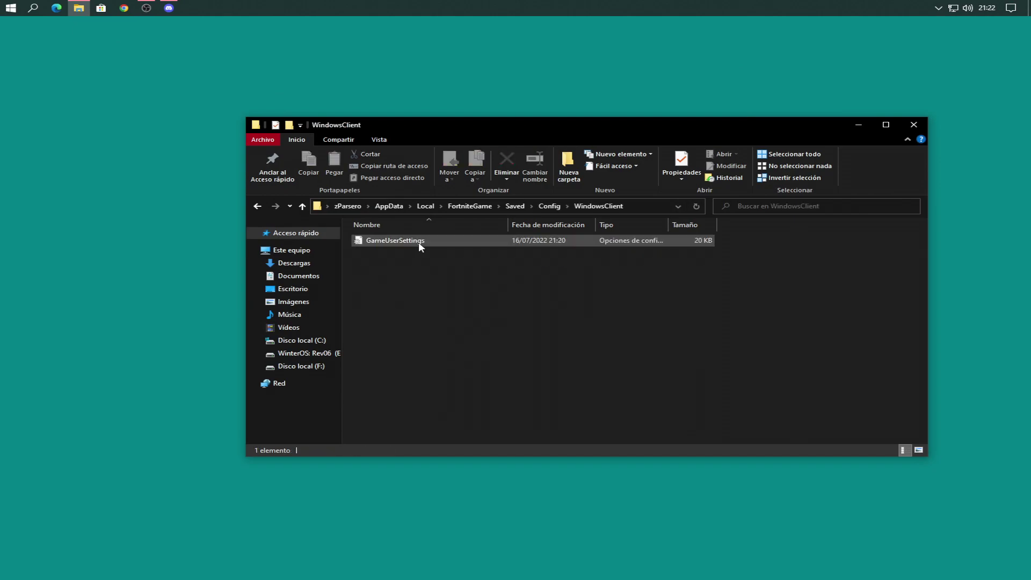
# Attach the GameUserSettings file from the WindowsClient folder to a new message in Discord's descargas channel.
pyautogui.click(424, 242)
pyautogui.rightClick(520, 240)
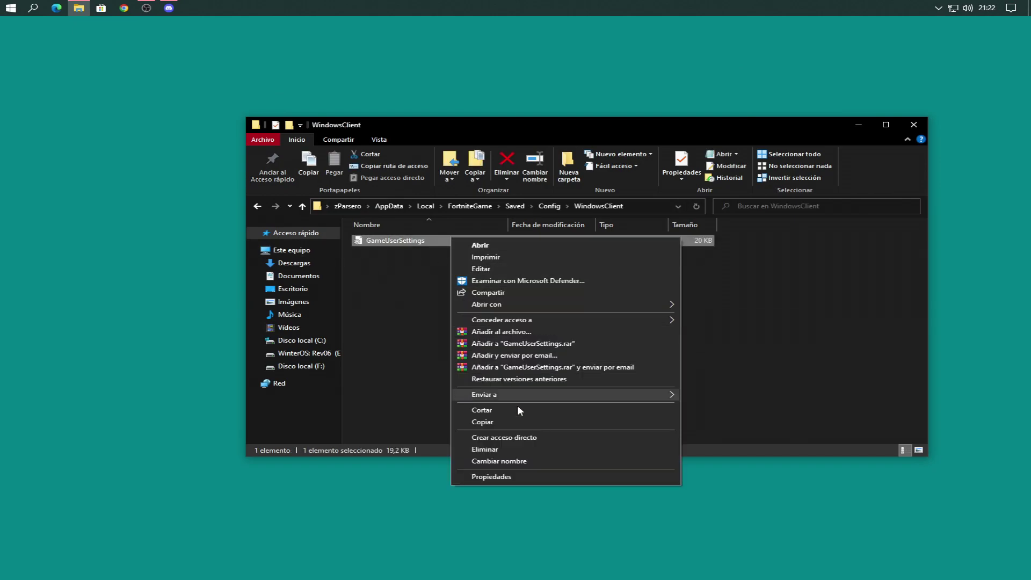
pyautogui.click(400, 254)
pyautogui.moveTo(399, 241); pyautogui.dragTo(500, 314)
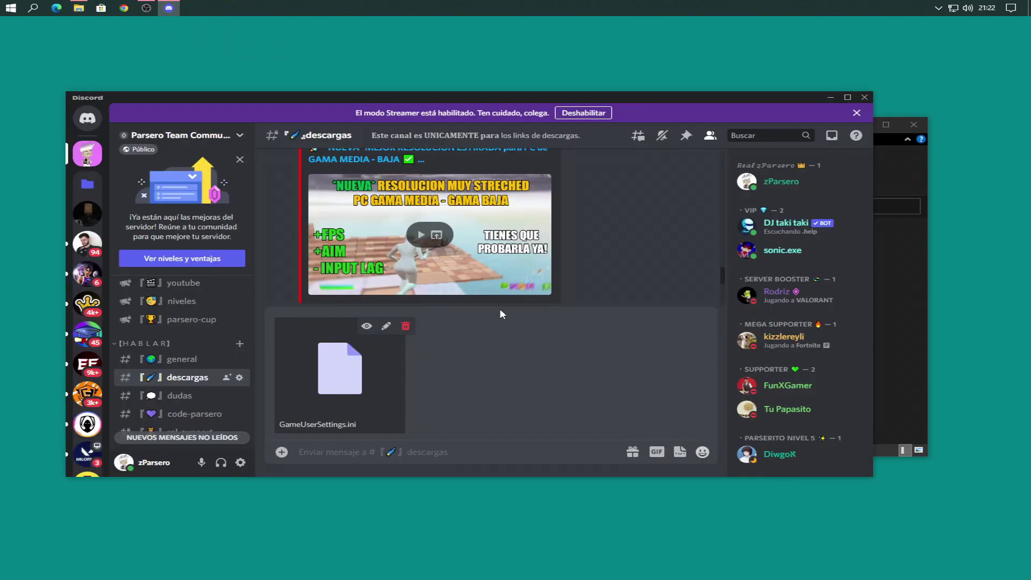
# Add a short caption beginning with "mi gameus" to the attached GameUserSettings.ini, send the message and minimize Discord.
pyautogui.write('mi gameusser')
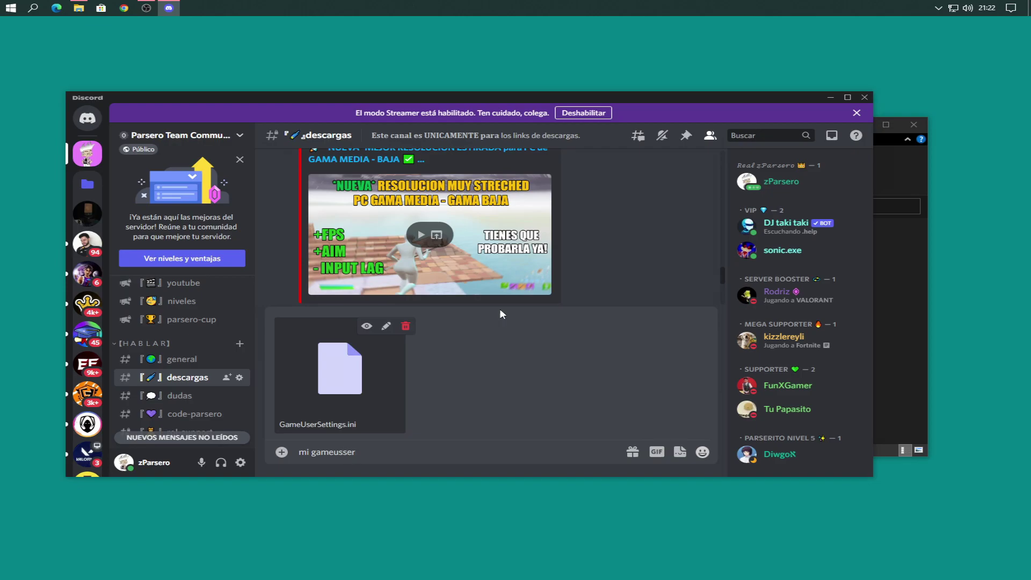
pyautogui.press('BackSpace')
pyautogui.press('BackSpace')
pyautogui.press('BackSpace')
pyautogui.write('serset')
pyautogui.press('Return')
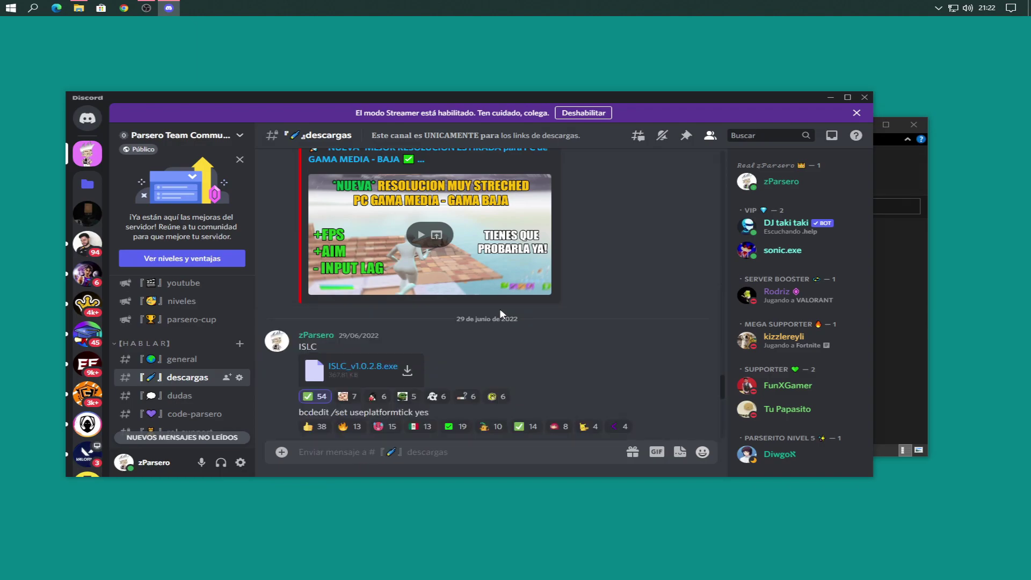
pyautogui.click(831, 97)
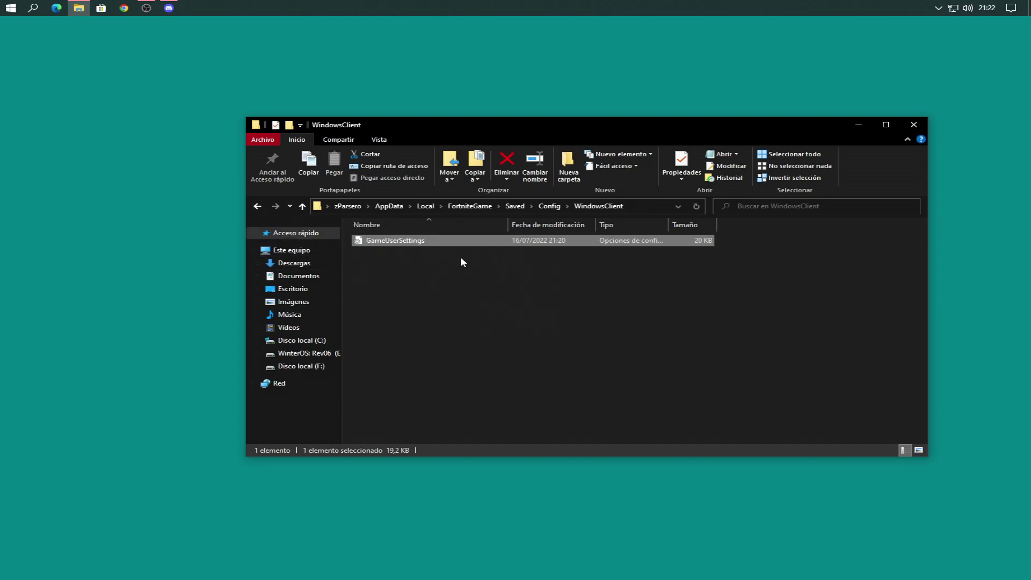
# Close the WindowsClient folder and open the Juegos section of Windows Settings in an enlarged window.
pyautogui.click(927, 127)
pyautogui.click(10, 8)
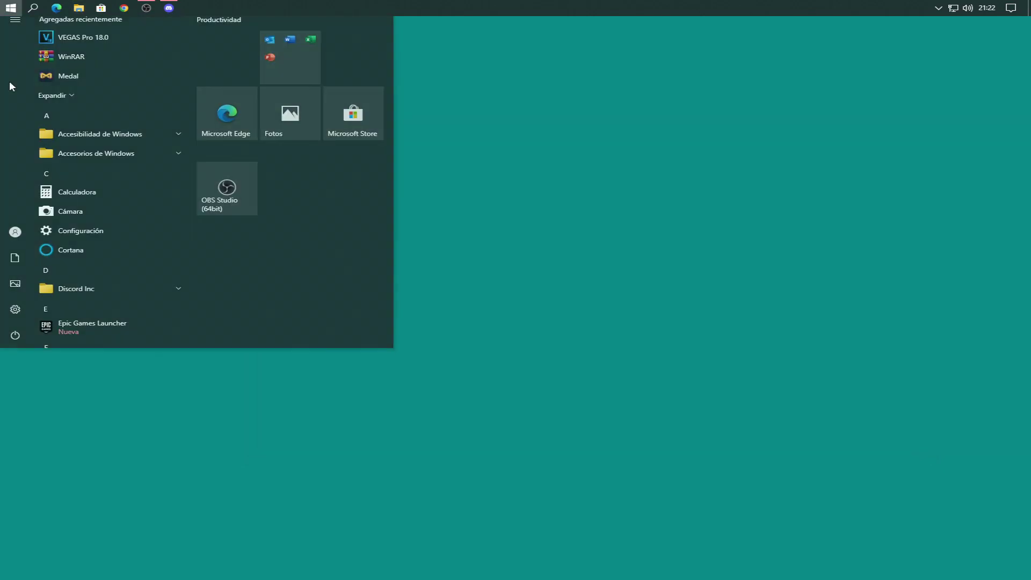
pyautogui.click(11, 322)
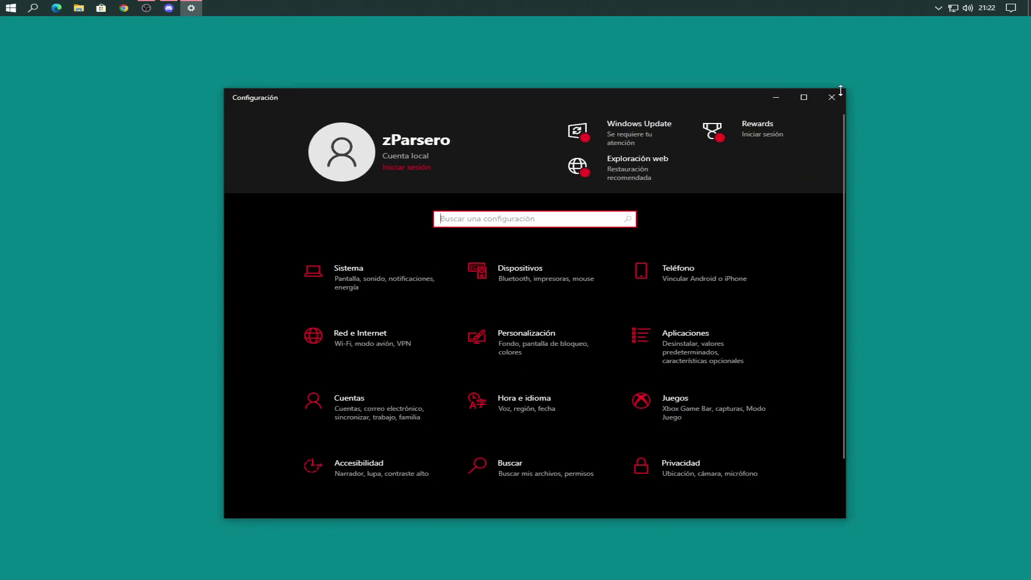
pyautogui.moveTo(846, 90); pyautogui.dragTo(1003, 53)
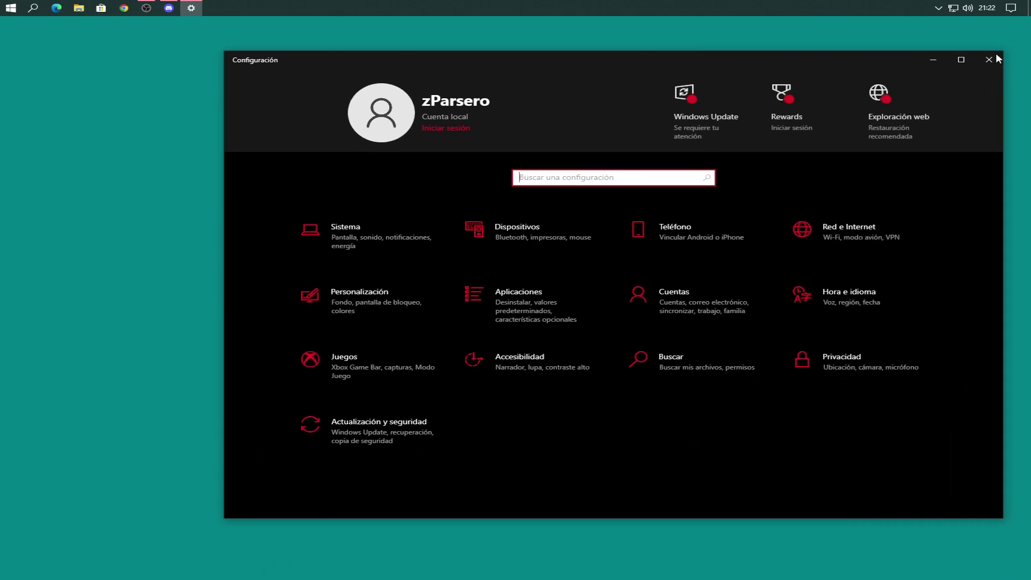
pyautogui.click(396, 364)
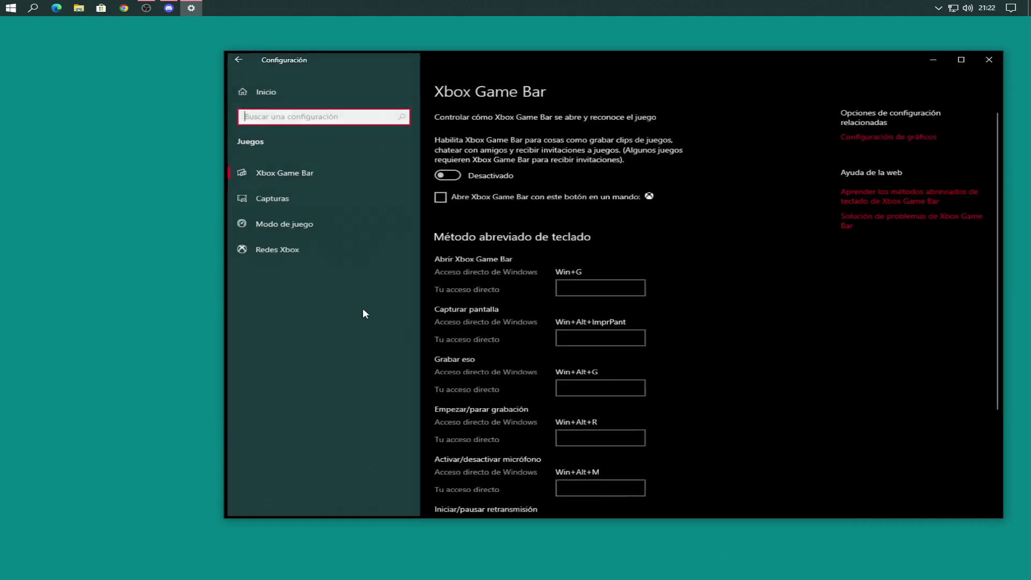
# Review the Capturas options, including background recording, audio and video quality, along with the Modo de juego and Xbox Game Bar pages.
pyautogui.click(315, 198)
pyautogui.scroll(-2, 525, 402)
pyautogui.scroll(-2, 527, 407)
pyautogui.click(503, 451)
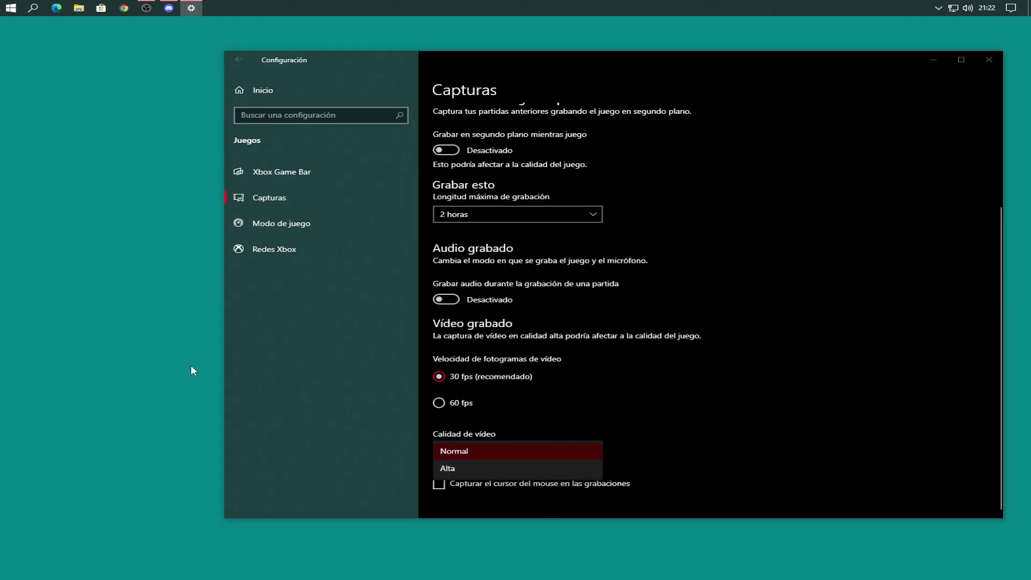
pyautogui.click(297, 253)
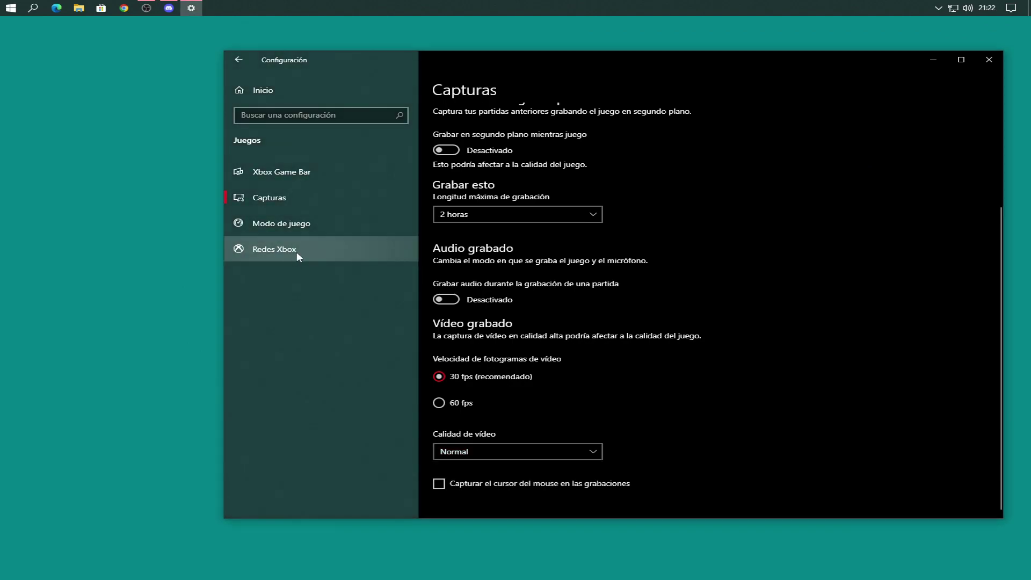
pyautogui.click(339, 224)
pyautogui.click(299, 172)
# Turn on hardware-accelerated GPU scheduling in the graphics settings.
pyautogui.click(869, 136)
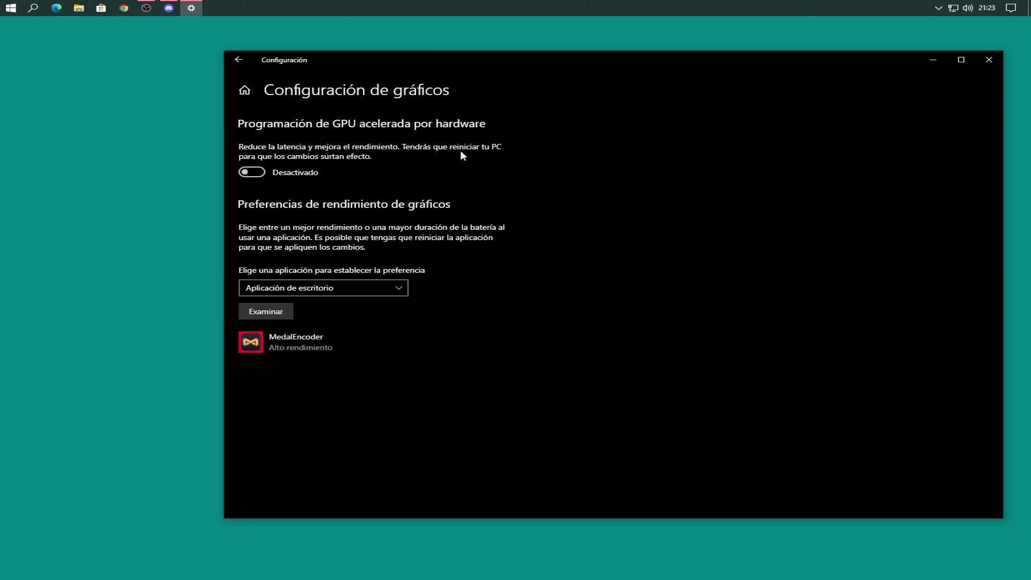
pyautogui.click(276, 174)
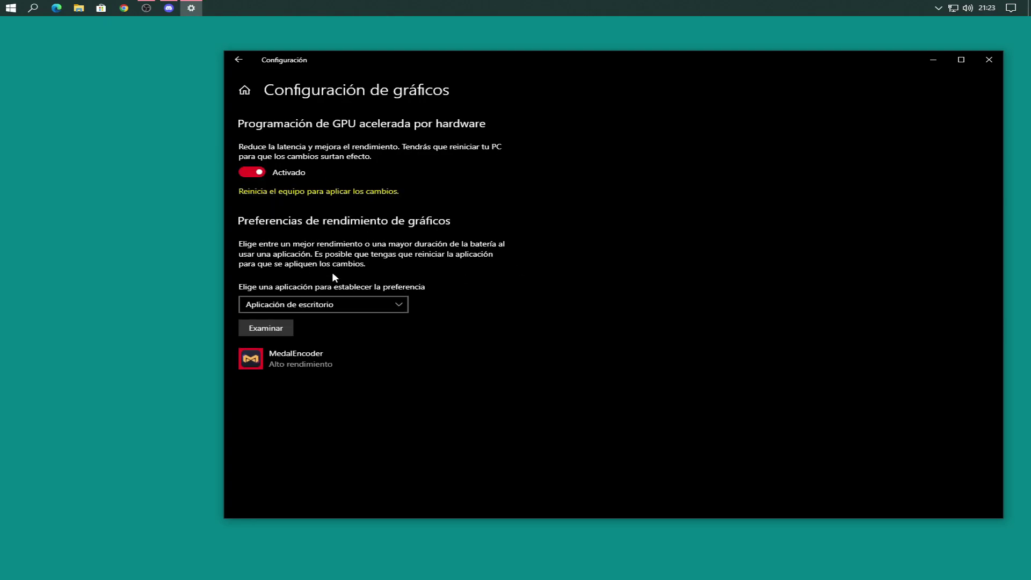
# Add FortniteClient-Win64-Shipping from C:\Program Files\Epic Games\Fortnite\FortniteGame\Binaries\Win64 to the graphics performance preferences as a desktop application.
pyautogui.click(266, 328)
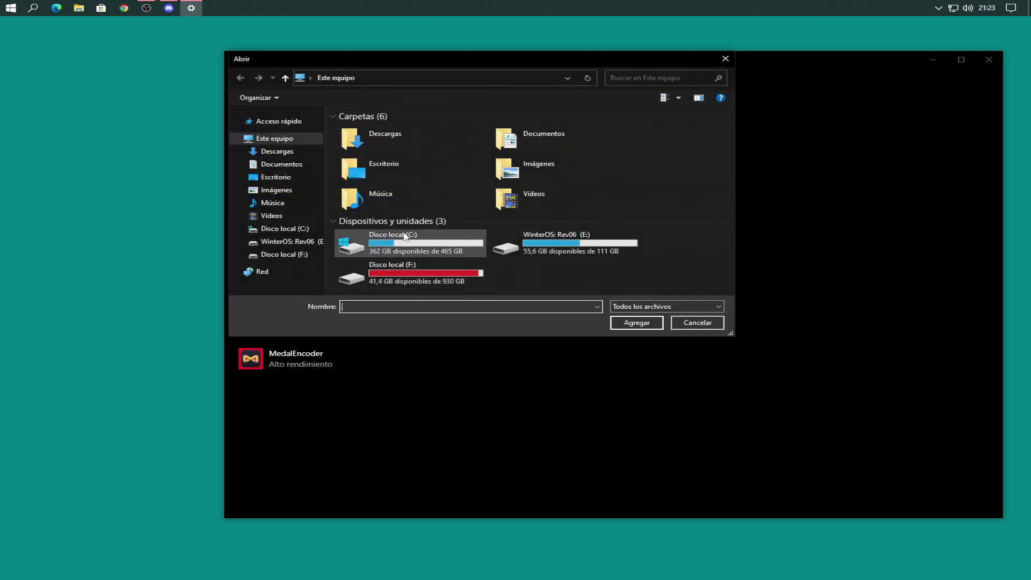
pyautogui.doubleClick(395, 249)
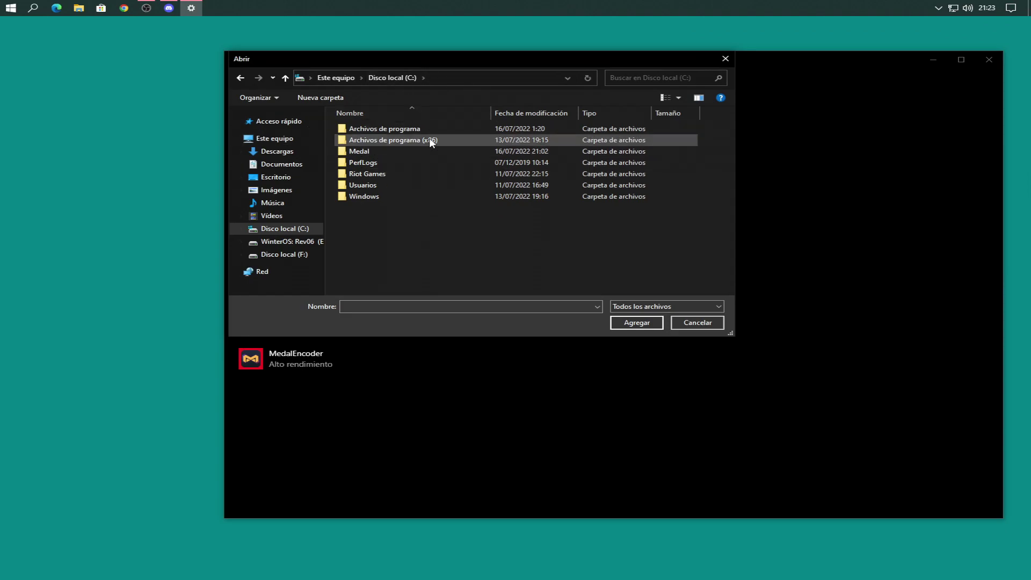
pyautogui.doubleClick(397, 172)
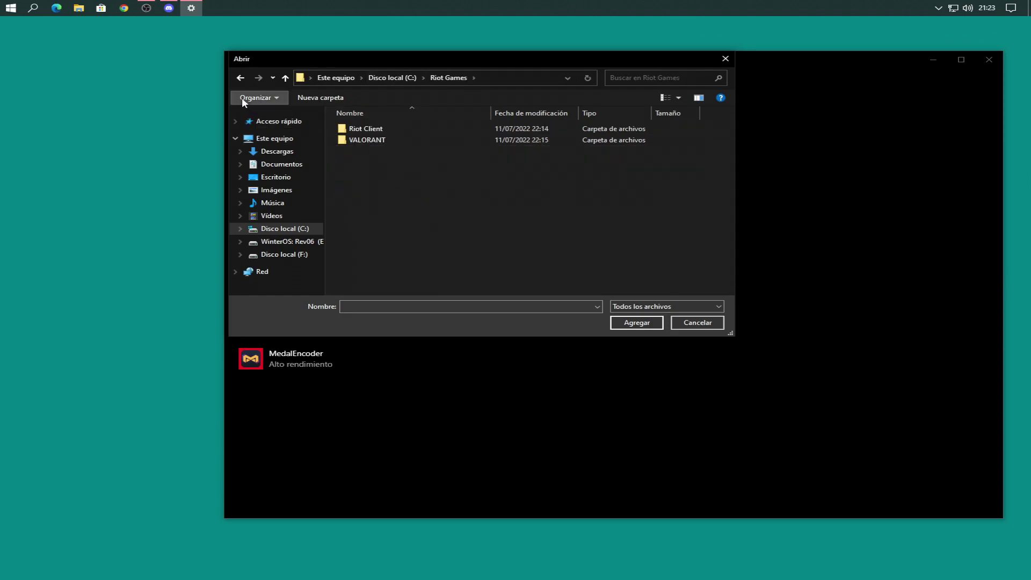
pyautogui.click(240, 77)
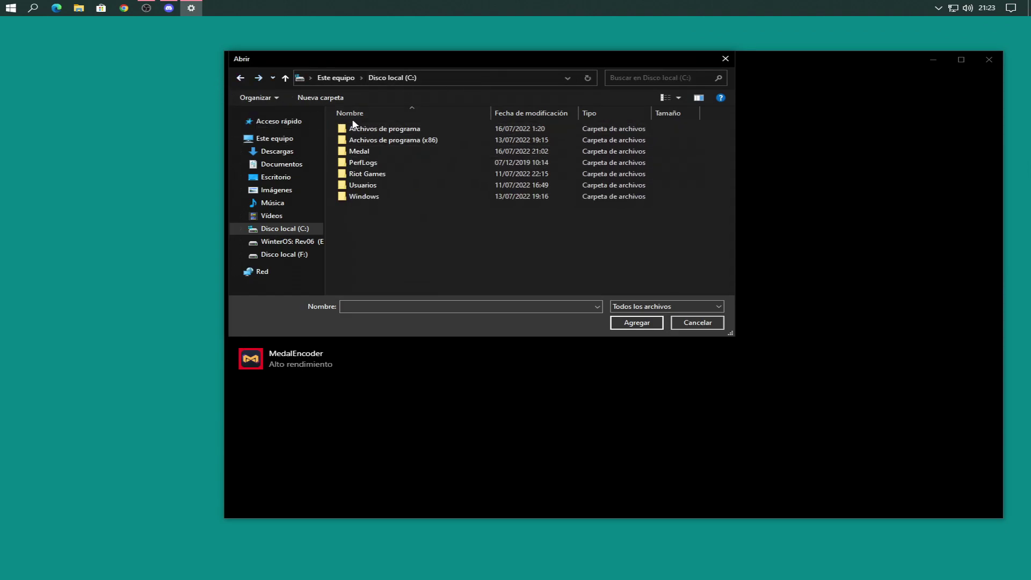
pyautogui.doubleClick(438, 128)
pyautogui.doubleClick(404, 140)
pyautogui.doubleClick(392, 132)
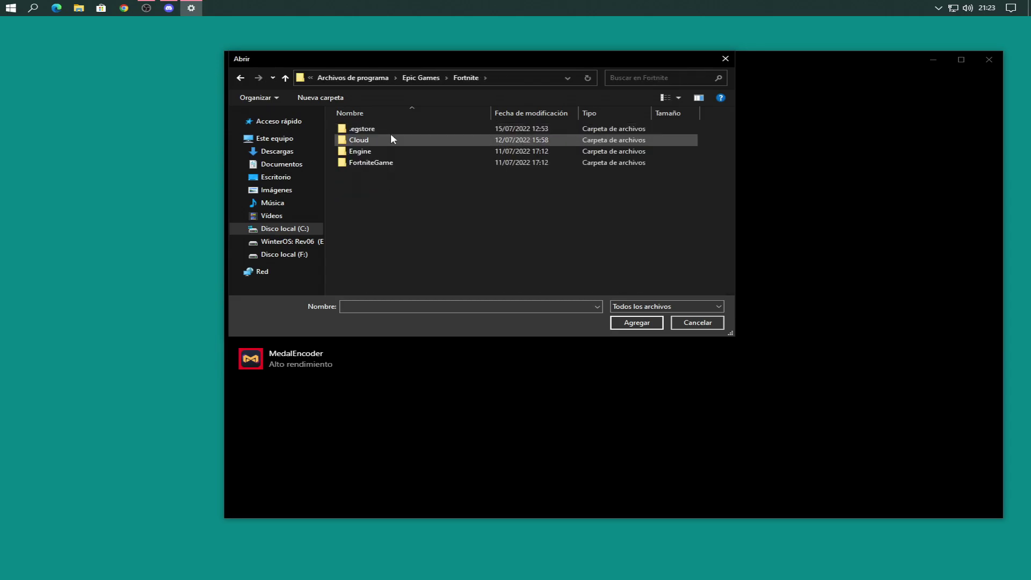
pyautogui.doubleClick(395, 161)
pyautogui.doubleClick(378, 129)
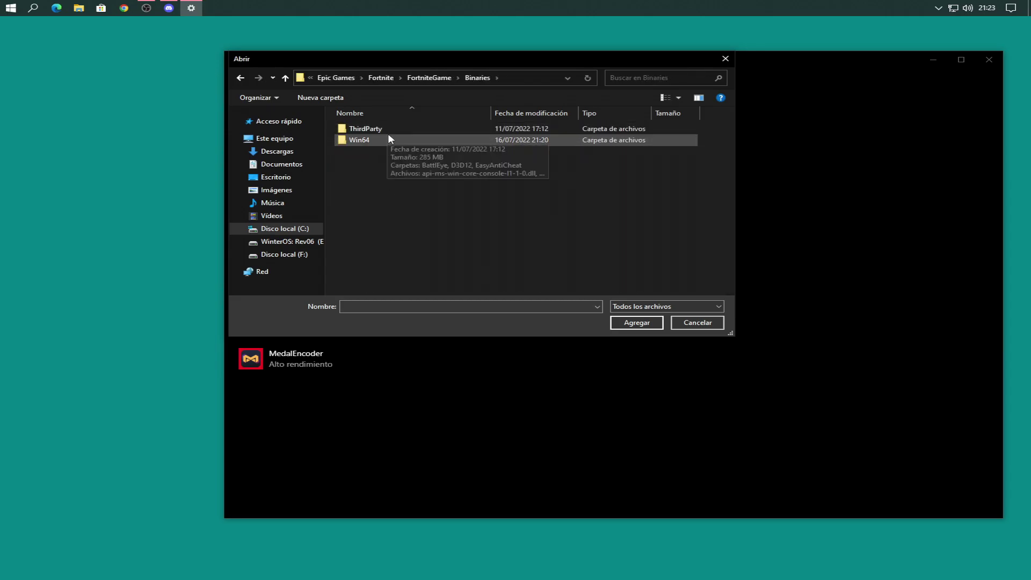
pyautogui.doubleClick(390, 139)
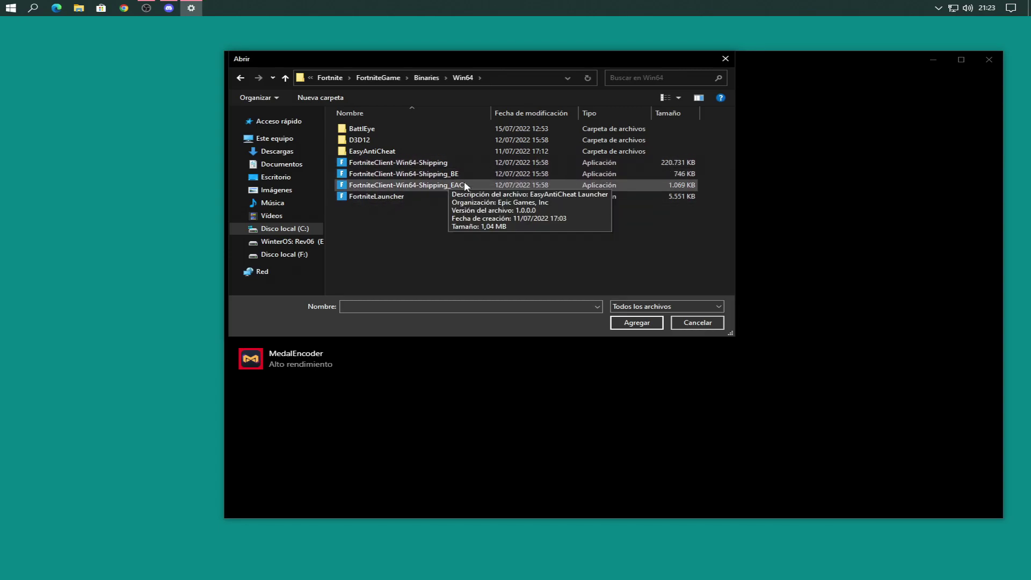
pyautogui.click(408, 162)
pyautogui.click(637, 322)
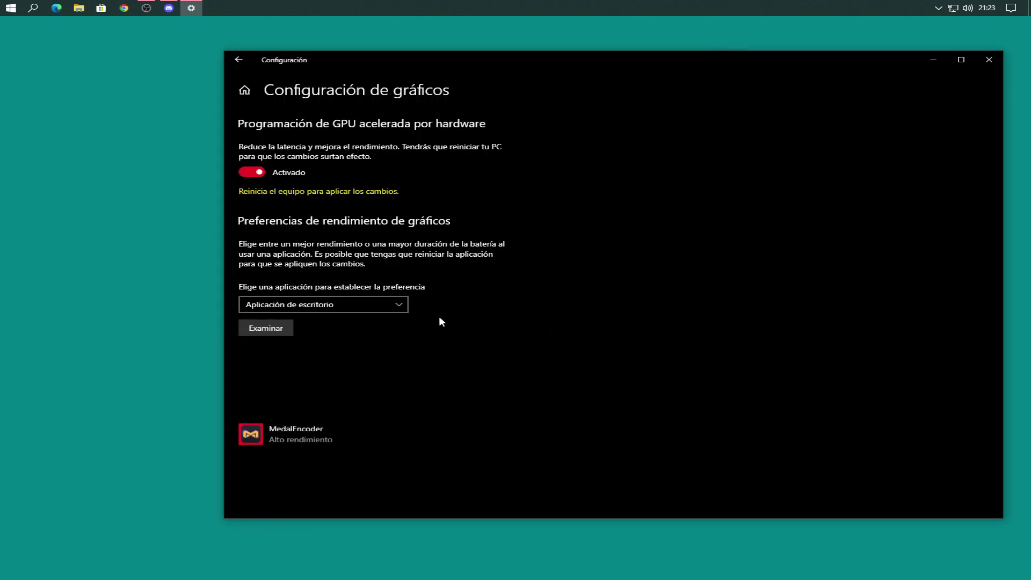
# Set Fortnite's graphics preference to Alto rendimiento and save it.
pyautogui.click(427, 411)
pyautogui.click(555, 311)
pyautogui.click(585, 349)
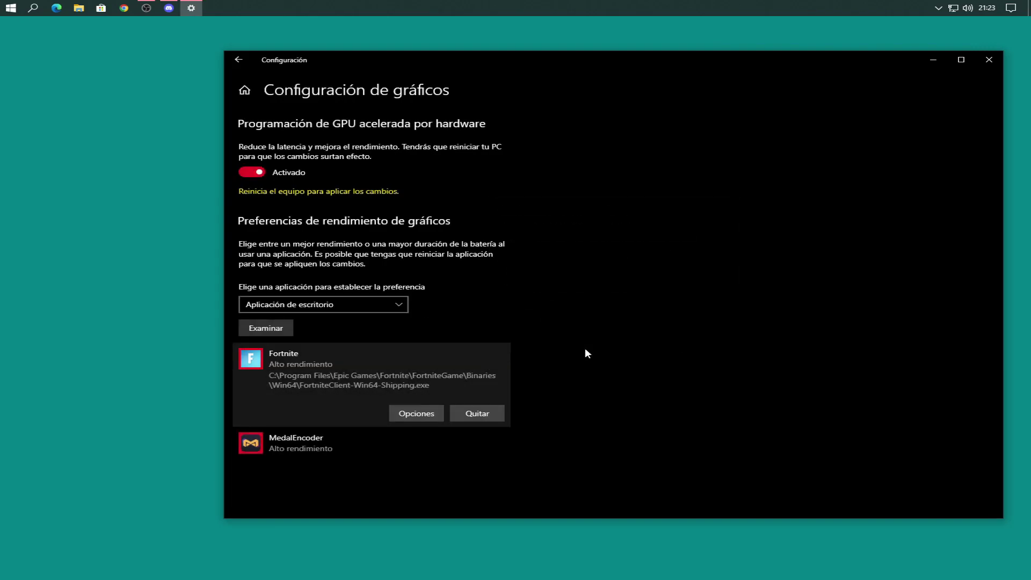
# Turn off Windows tracking of app launches in the general privacy options.
pyautogui.hotkey('alt', 'Left')
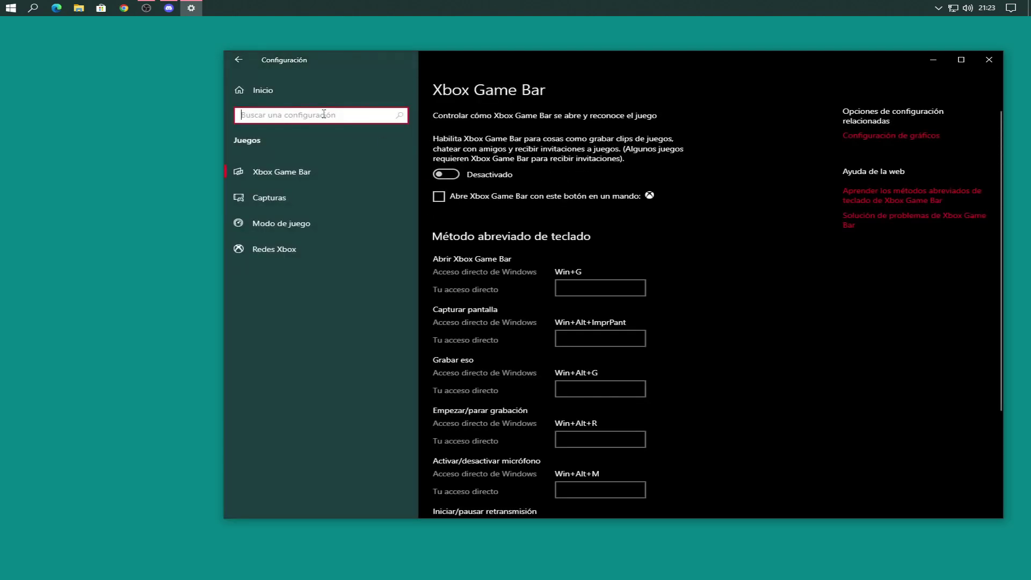
pyautogui.click(240, 60)
pyautogui.click(895, 344)
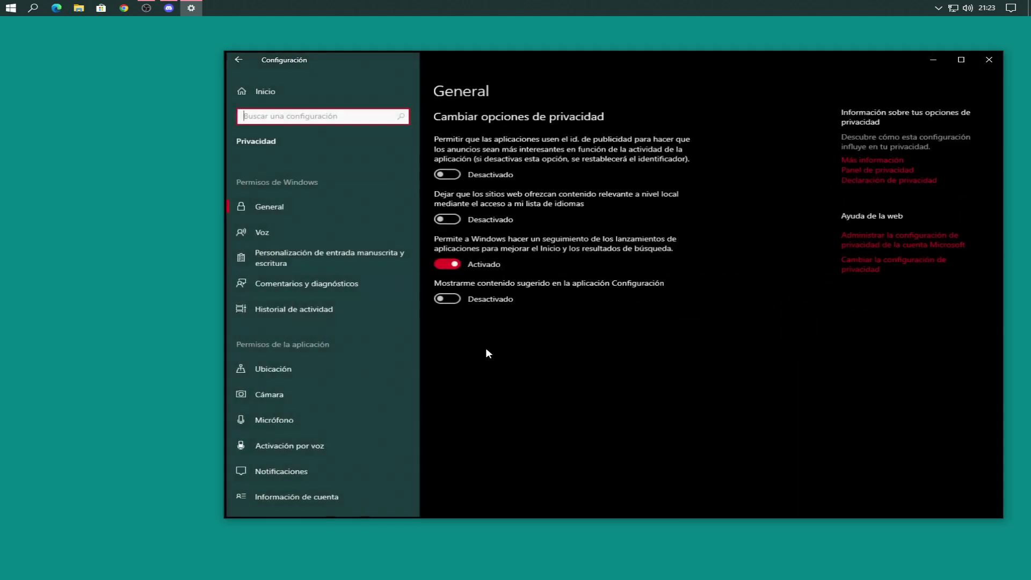
pyautogui.click(446, 263)
pyautogui.scroll(-2, 350, 356)
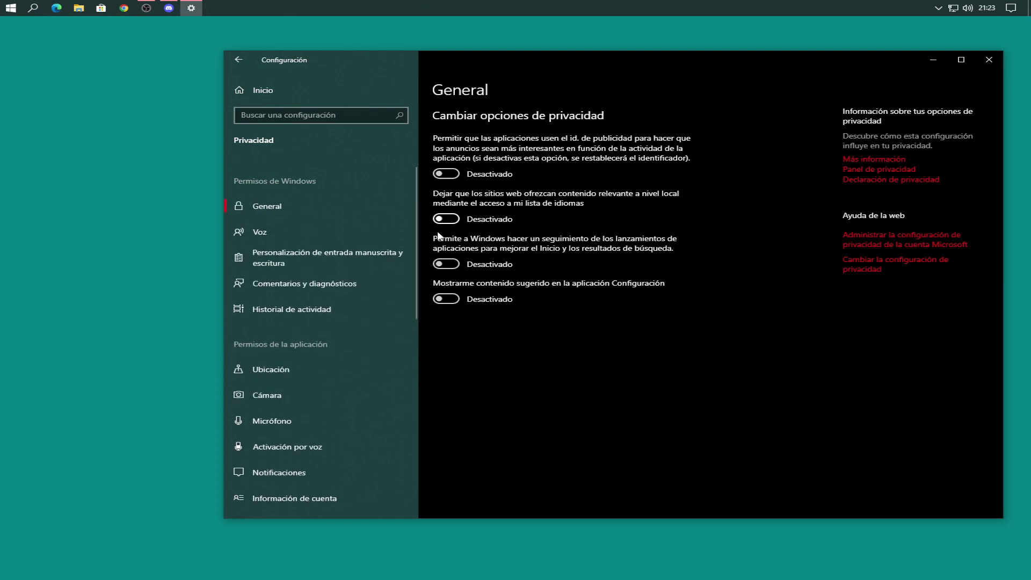
# Review the privacy pages for Voz, Personalización de entrada manuscrita y escritura, Comentarios y diagnósticos and Historial de actividad.
pyautogui.click(297, 230)
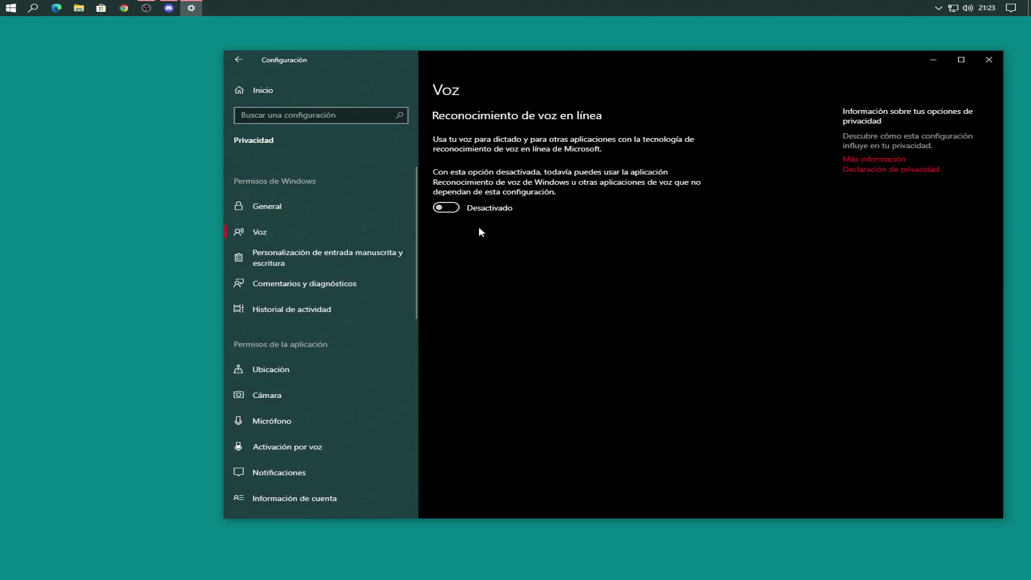
pyautogui.click(339, 261)
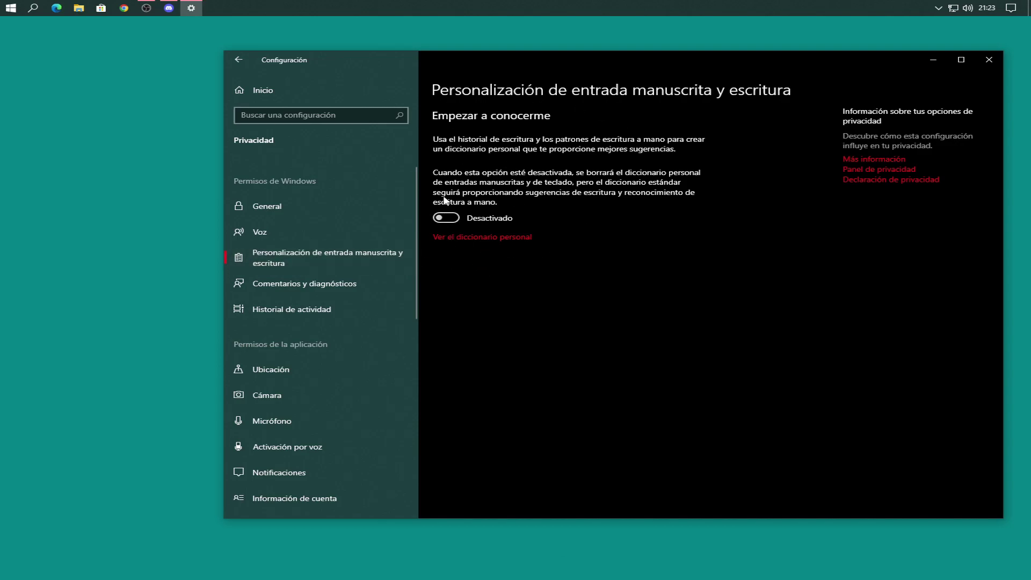
pyautogui.click(350, 285)
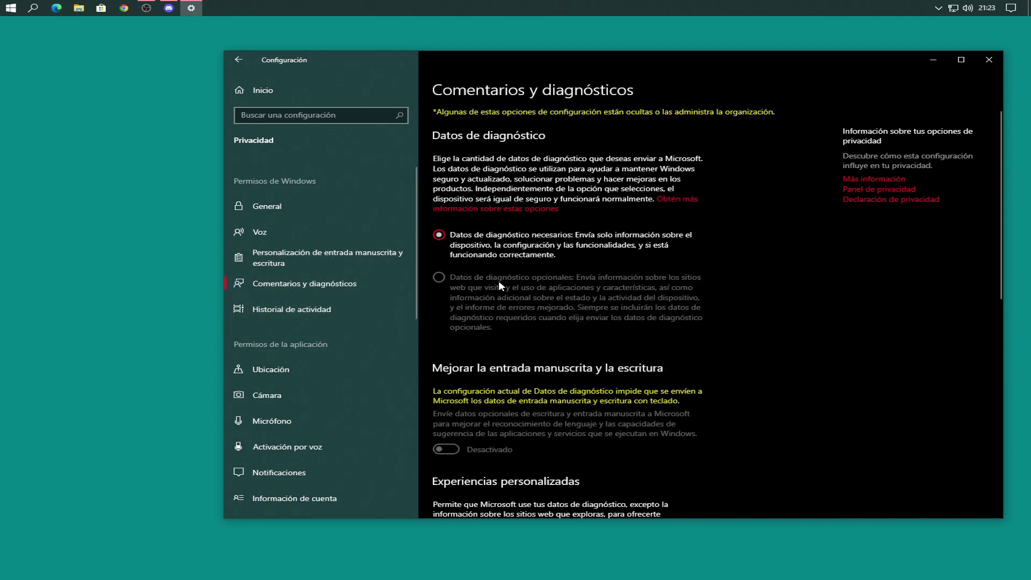
pyautogui.scroll(-6, 578, 353)
pyautogui.scroll(6, 590, 363)
pyautogui.click(283, 311)
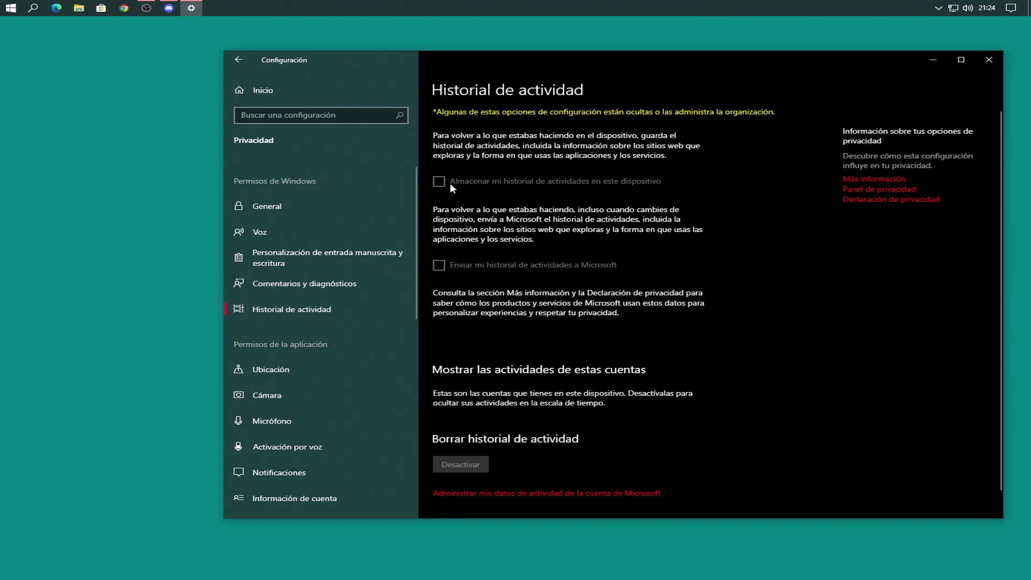
# Review the Ubicación privacy page, including its location history and the list of apps allowed precise location access.
pyautogui.click(401, 375)
pyautogui.scroll(-5, 540, 397)
pyautogui.scroll(-10, 574, 402)
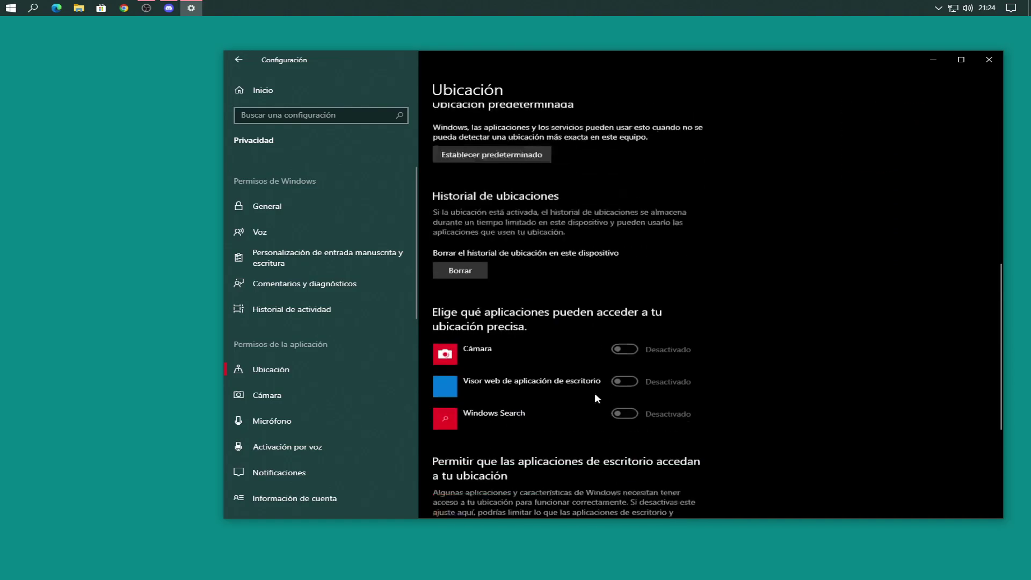
pyautogui.scroll(5, 587, 402)
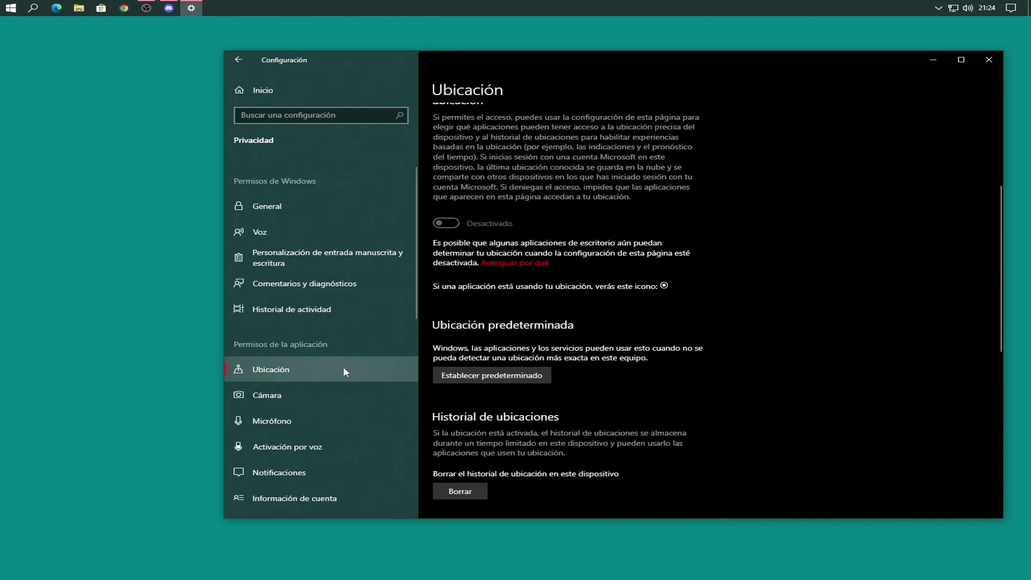
pyautogui.scroll(-4, 536, 311)
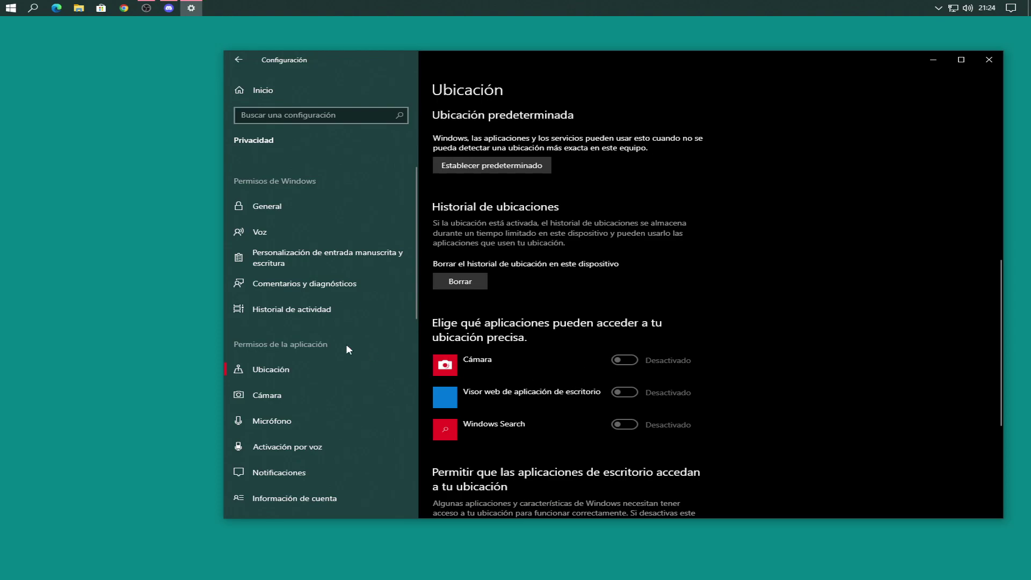
# Review the Cámara and Micrófono privacy pages for device access and app permissions.
pyautogui.click(308, 395)
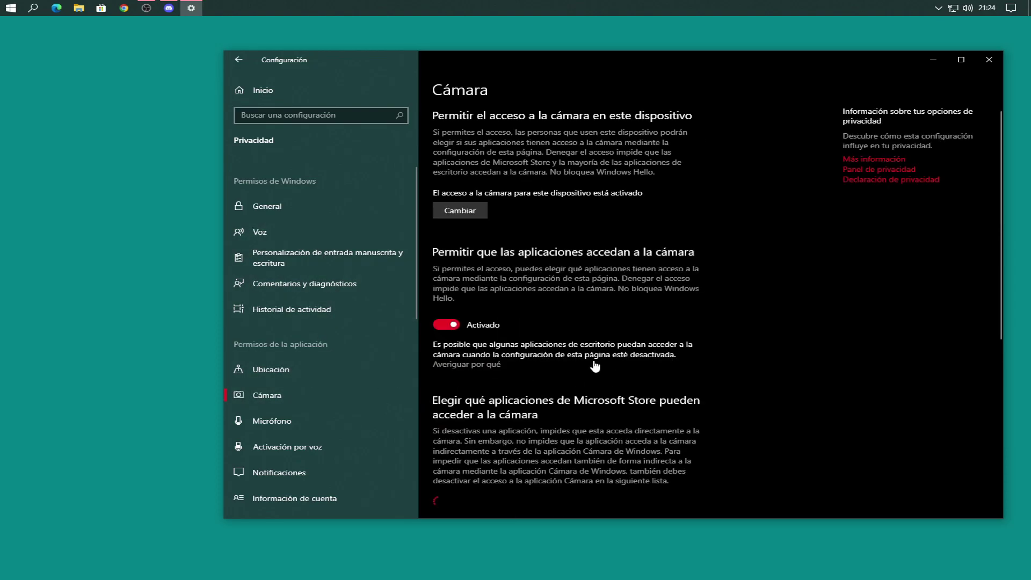
pyautogui.scroll(-4, 699, 392)
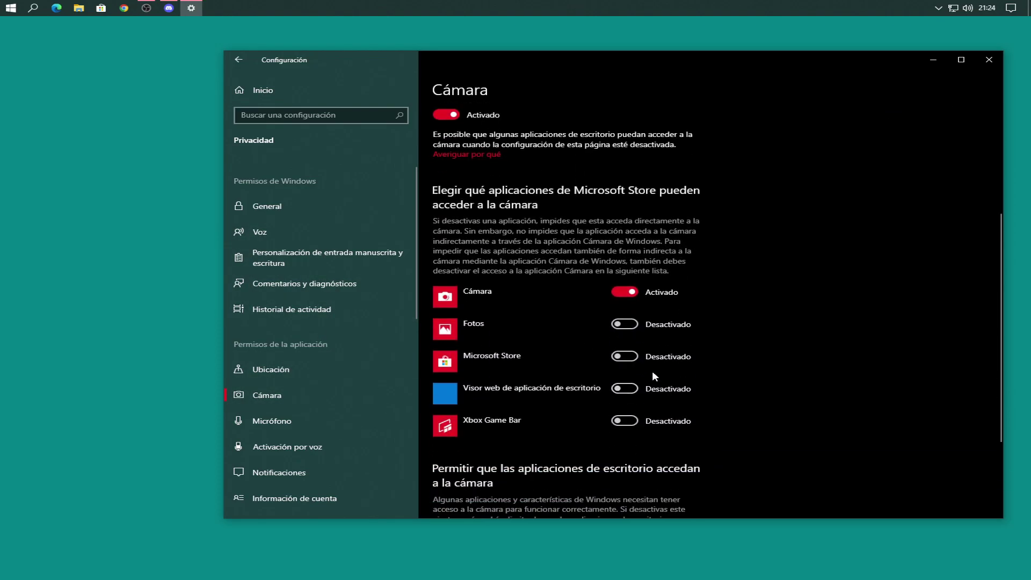
pyautogui.scroll(4, 655, 367)
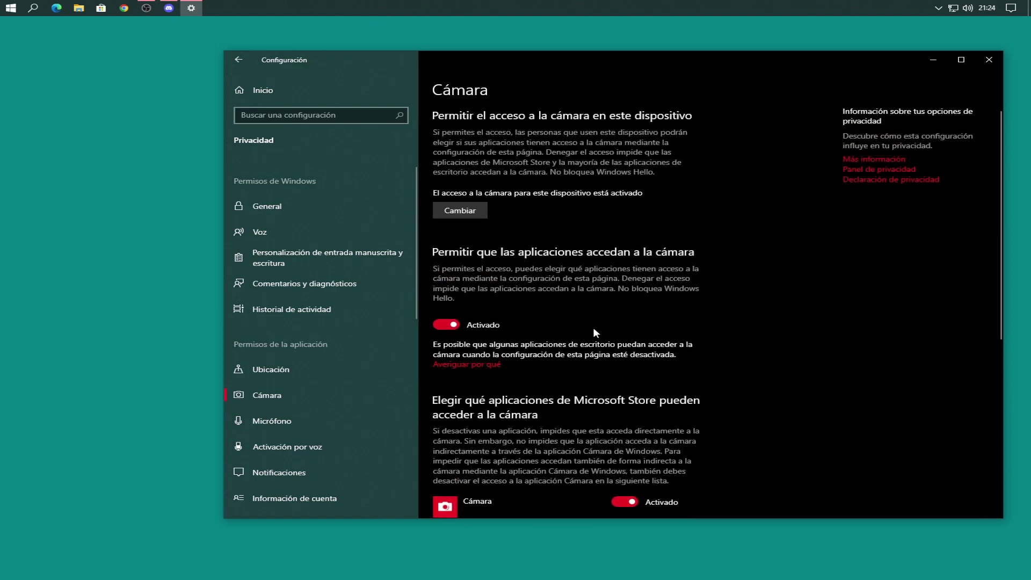
pyautogui.click(329, 423)
pyautogui.scroll(-3, 582, 392)
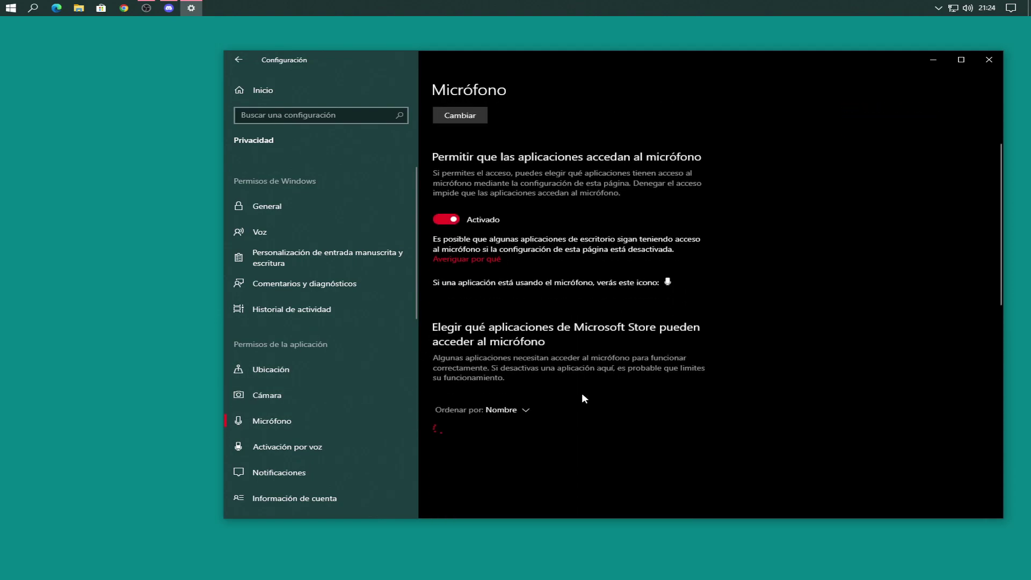
# Review the privacy pages for Activación por voz, Notificaciones and Información de cuenta.
pyautogui.click(382, 444)
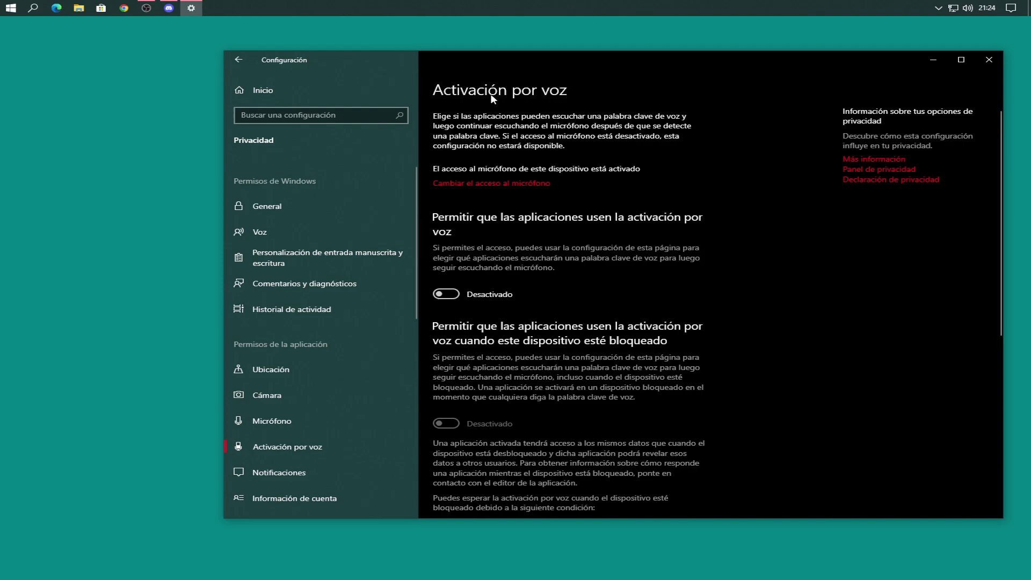
pyautogui.scroll(-2, 322, 366)
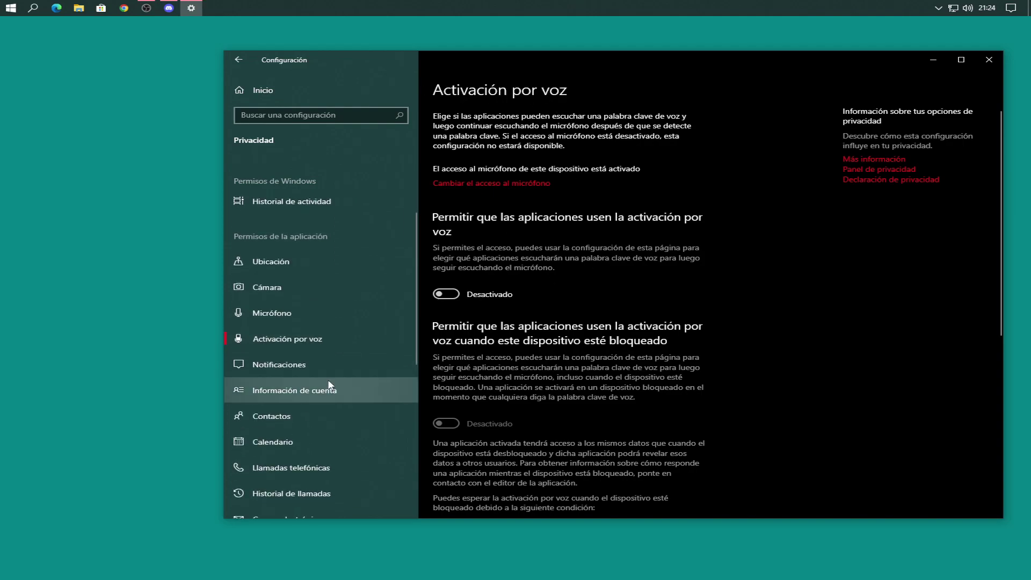
pyautogui.click(322, 365)
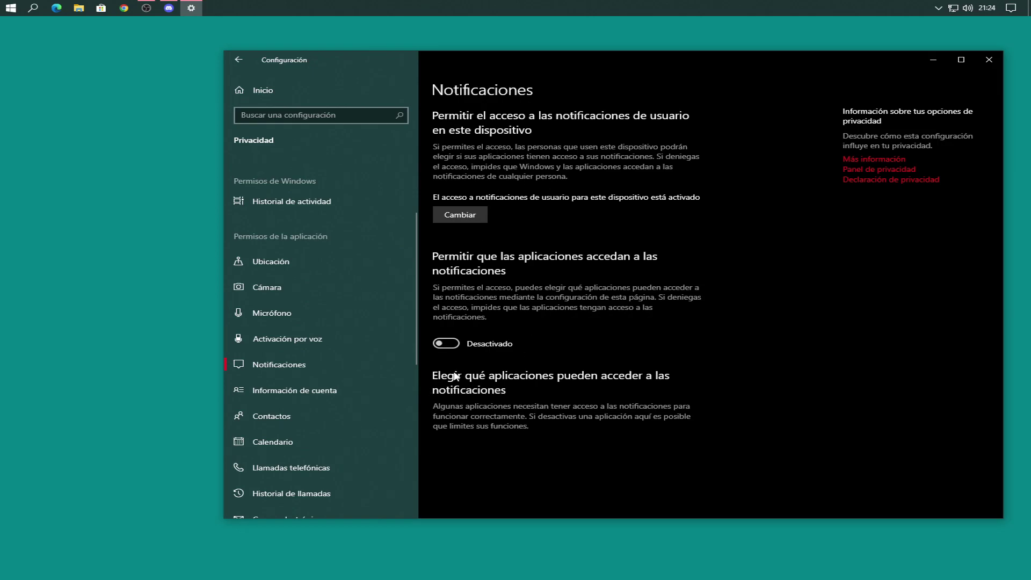
pyautogui.click(347, 390)
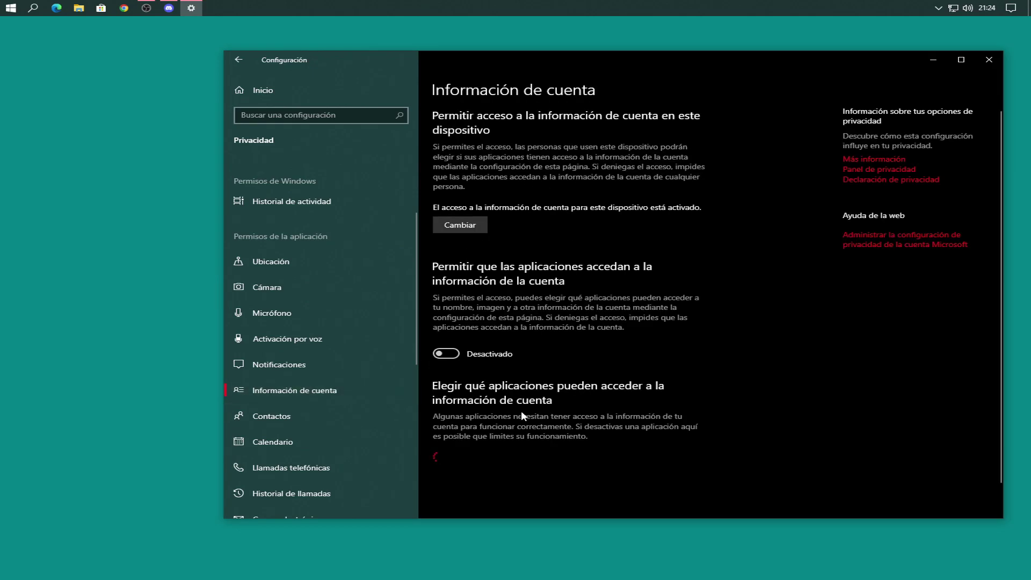
pyautogui.scroll(-1, 610, 400)
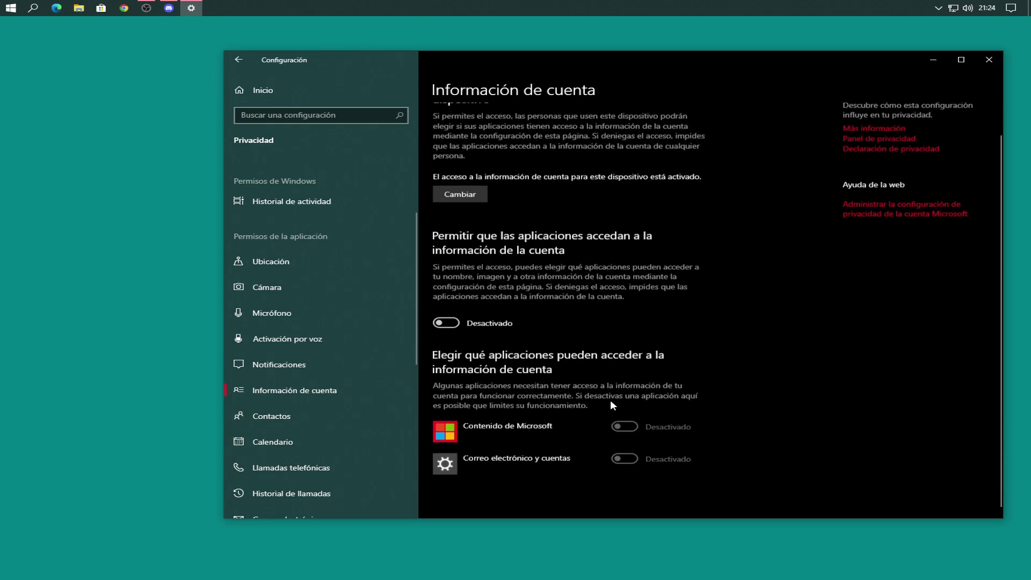
# Review the app permissions for Contactos, Calendario, Historial de llamadas, Correo electrónico, Tareas, Mensajería and Señales de radio.
pyautogui.click(289, 413)
pyautogui.scroll(-2, 353, 405)
pyautogui.click(344, 334)
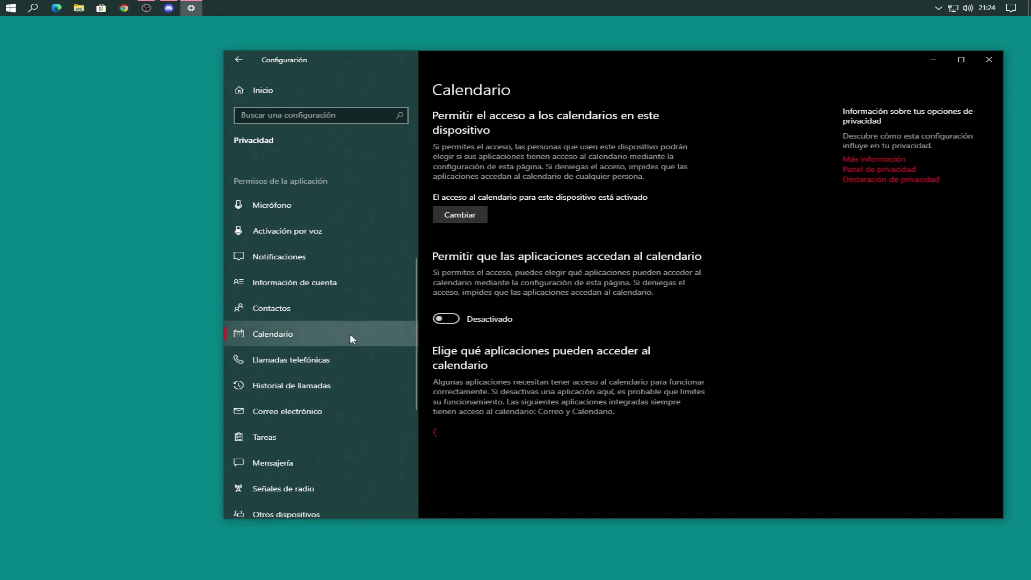
pyautogui.click(301, 384)
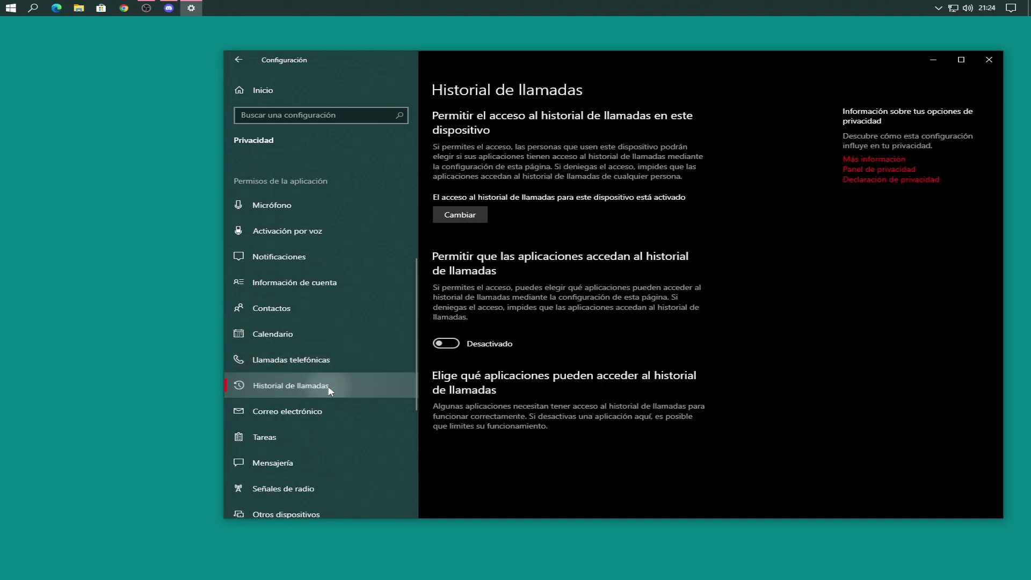
pyautogui.click(317, 411)
pyautogui.click(345, 435)
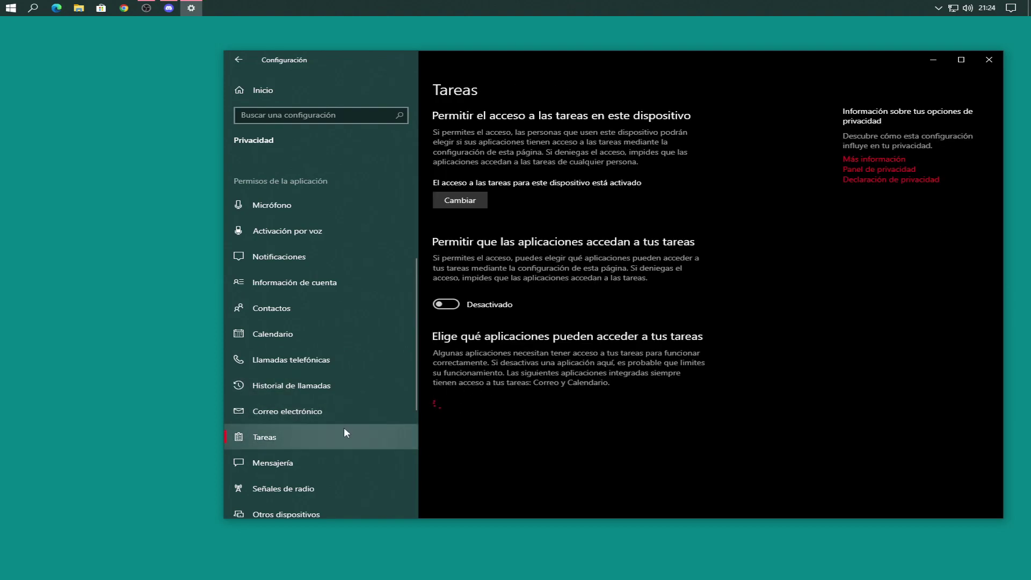
pyautogui.scroll(-4, 328, 268)
pyautogui.click(323, 247)
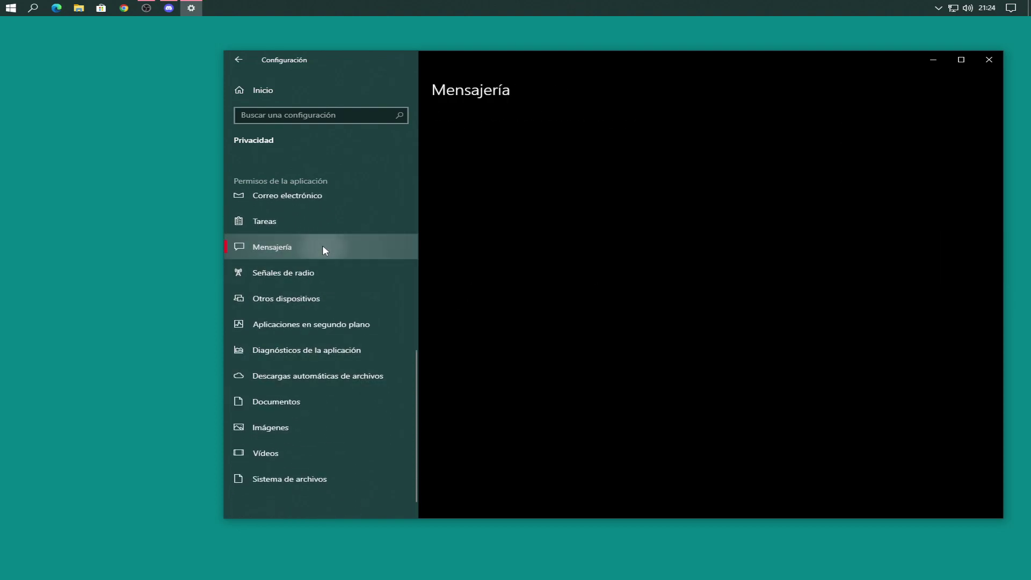
pyautogui.click(314, 276)
# Inspect the Aplicaciones en segundo plano list, switching the permission for apps to run in the background on and back off.
pyautogui.click(353, 325)
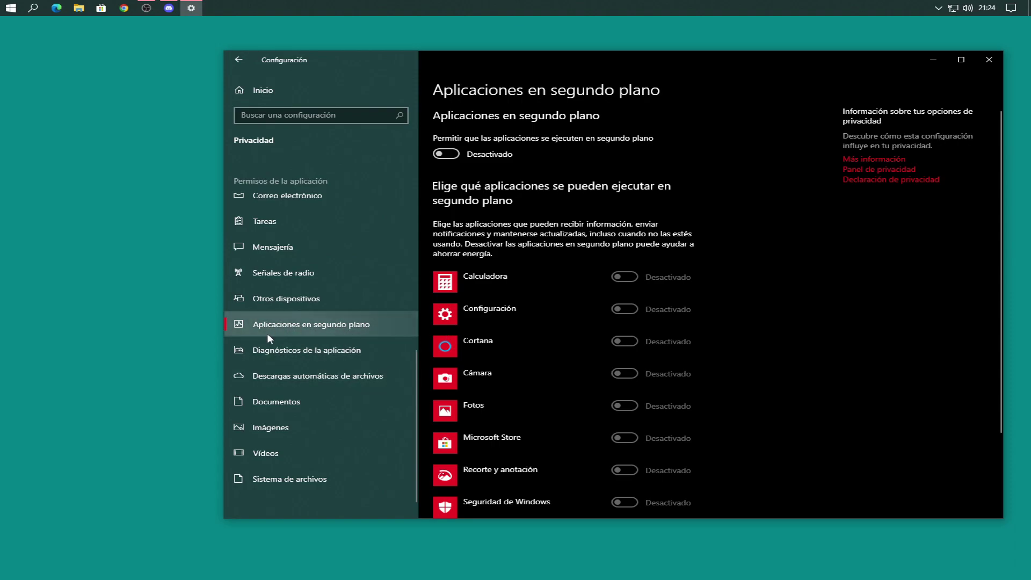
pyautogui.scroll(-2, 649, 327)
pyautogui.scroll(2, 639, 376)
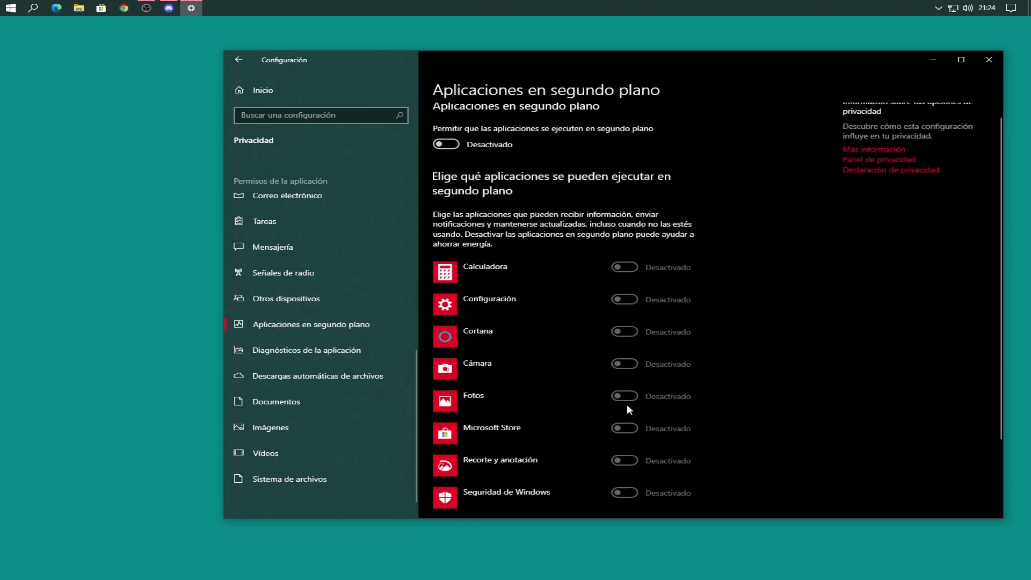
pyautogui.click(445, 154)
pyautogui.scroll(-2, 571, 380)
pyautogui.scroll(2, 571, 380)
pyautogui.click(446, 154)
pyautogui.scroll(-3, 621, 390)
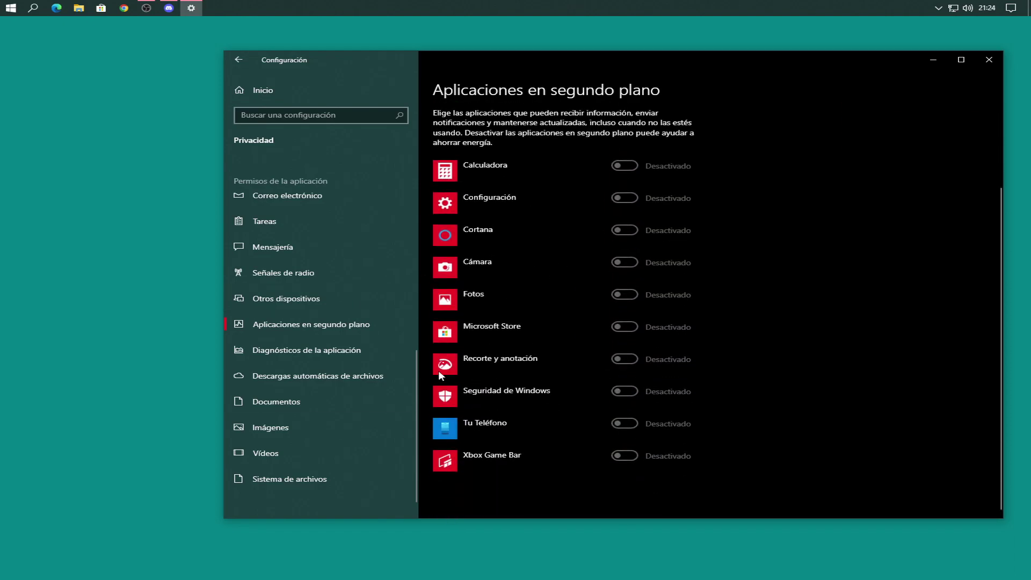
pyautogui.scroll(3, 541, 359)
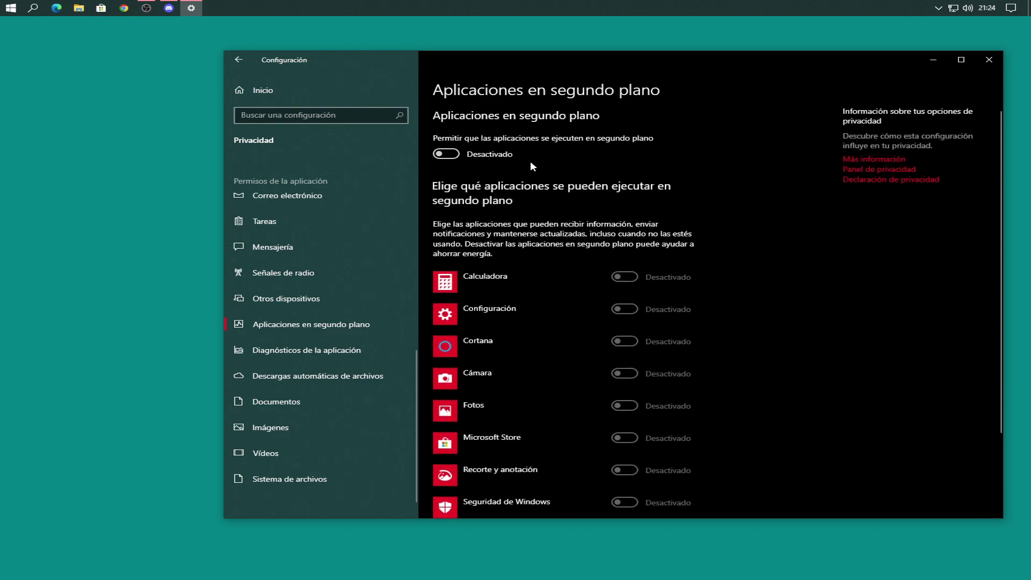
pyautogui.scroll(-3, 482, 381)
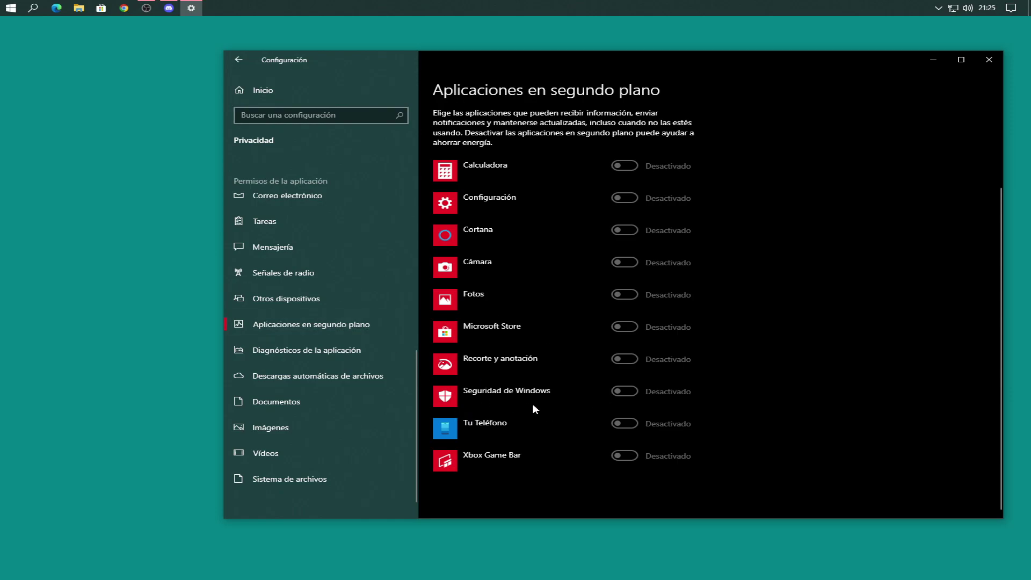
# Review the privacy pages for Documentos, Imágenes and Sistema de archivos.
pyautogui.moveTo(648, 60); pyautogui.dragTo(588, 56)
pyautogui.click(286, 398)
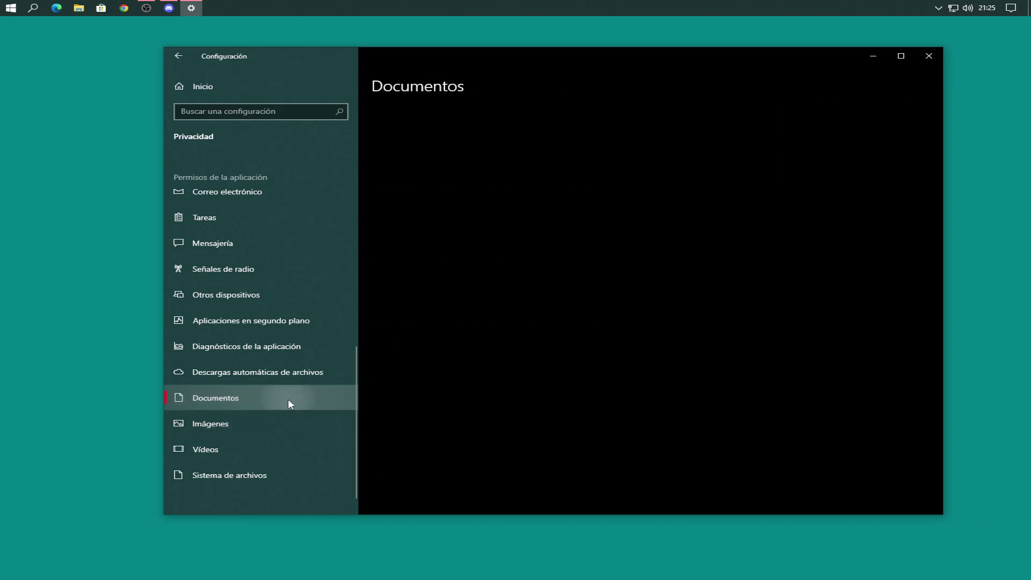
pyautogui.click(236, 424)
pyautogui.click(262, 476)
pyautogui.click(258, 423)
pyautogui.click(260, 400)
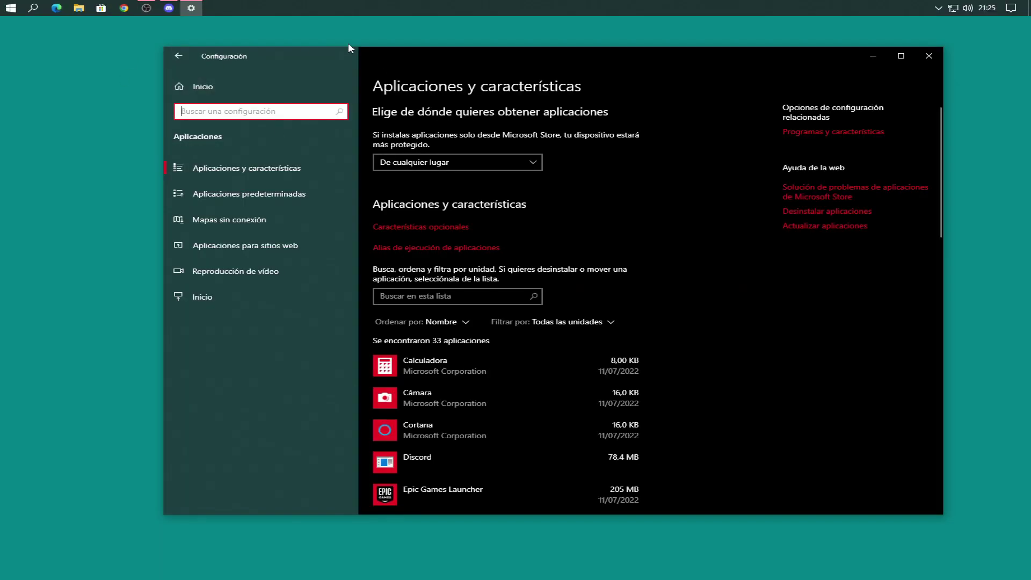
# Look through the installed apps for unneeded programs, check the options for the Spanish language pack and Instalador de aplicación, and close the settings.
pyautogui.scroll(-6, 698, 343)
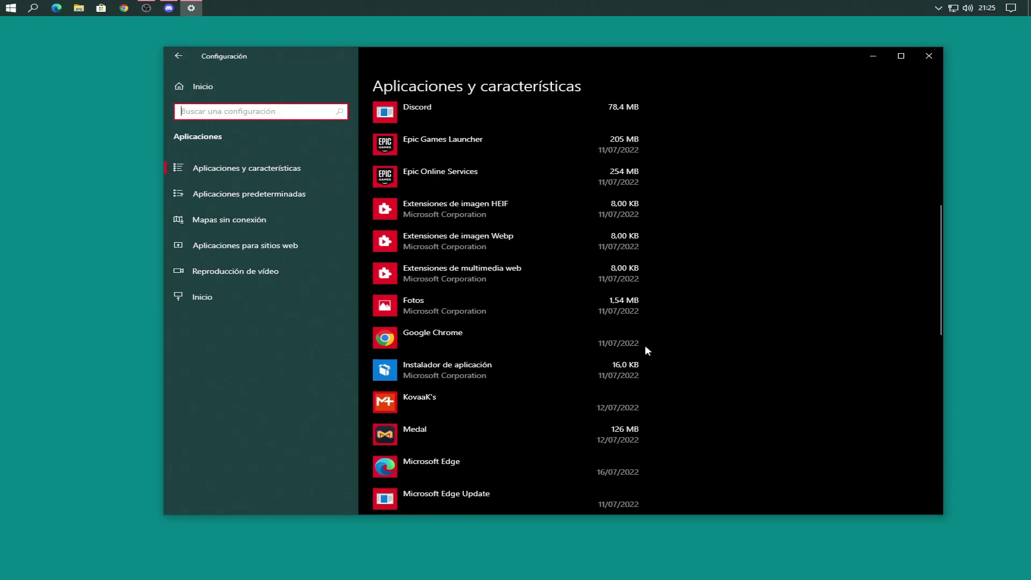
pyautogui.scroll(3, 623, 344)
pyautogui.scroll(-10, 601, 344)
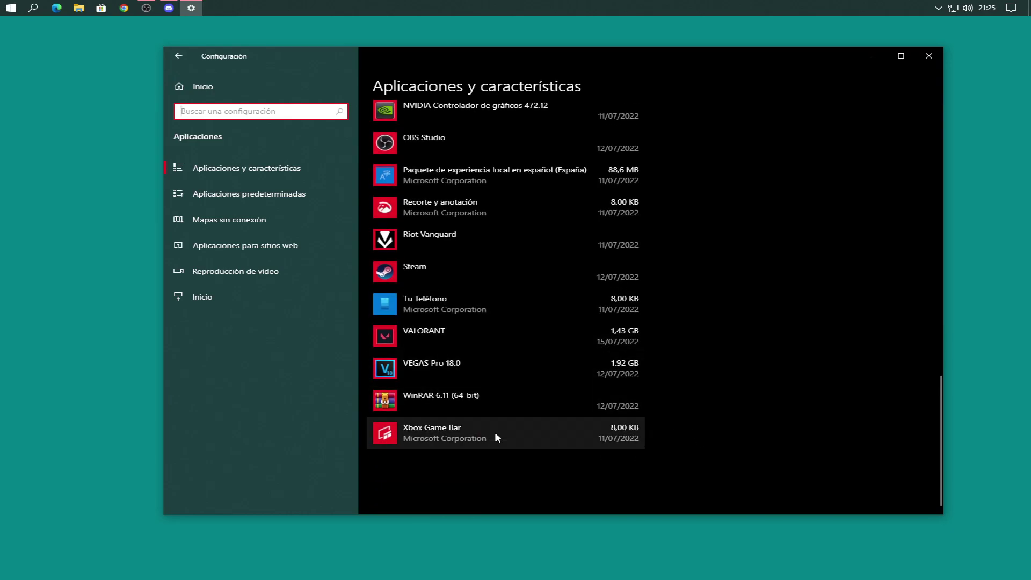
pyautogui.scroll(3, 688, 426)
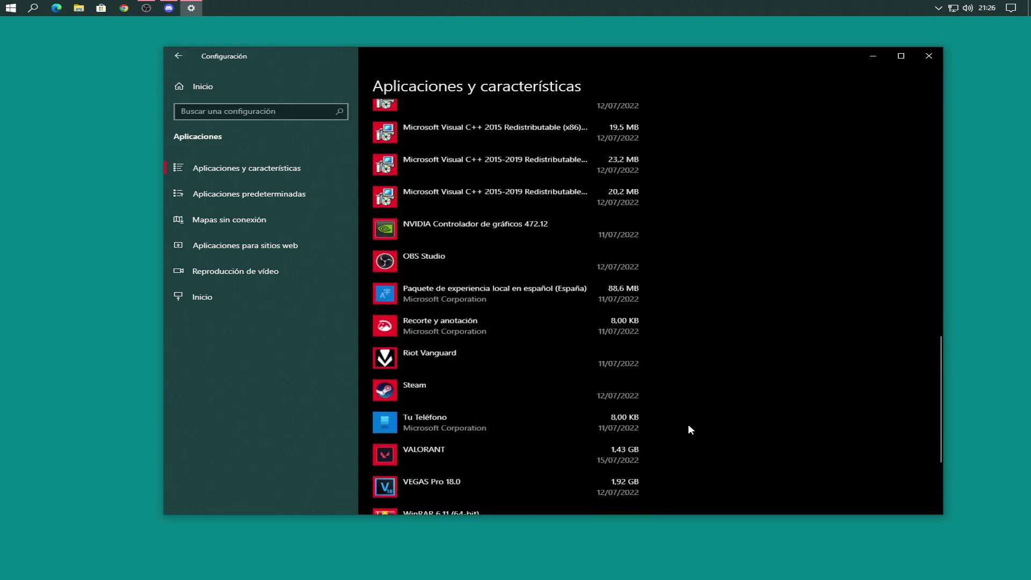
pyautogui.click(557, 319)
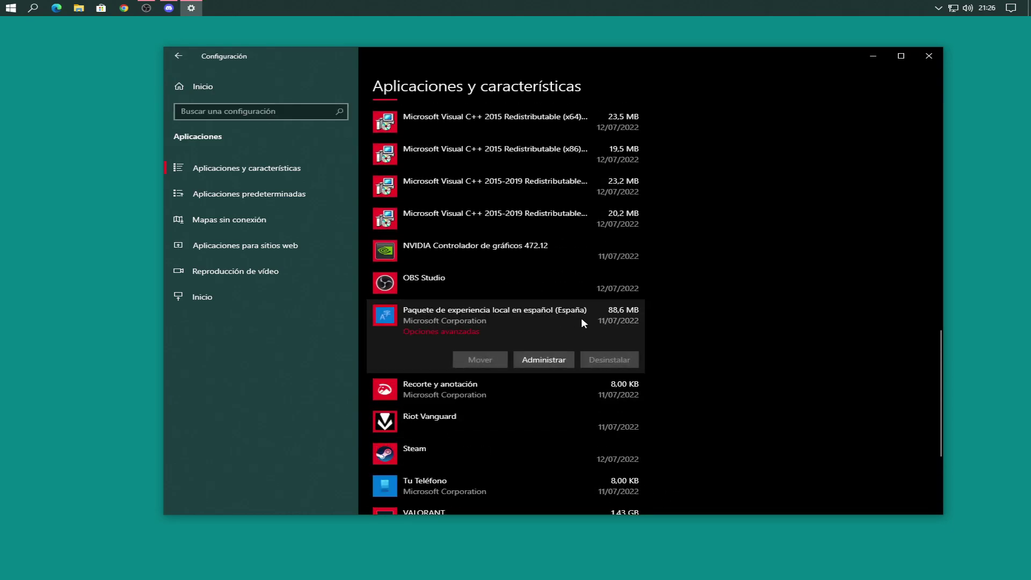
pyautogui.scroll(6, 517, 319)
pyautogui.click(527, 256)
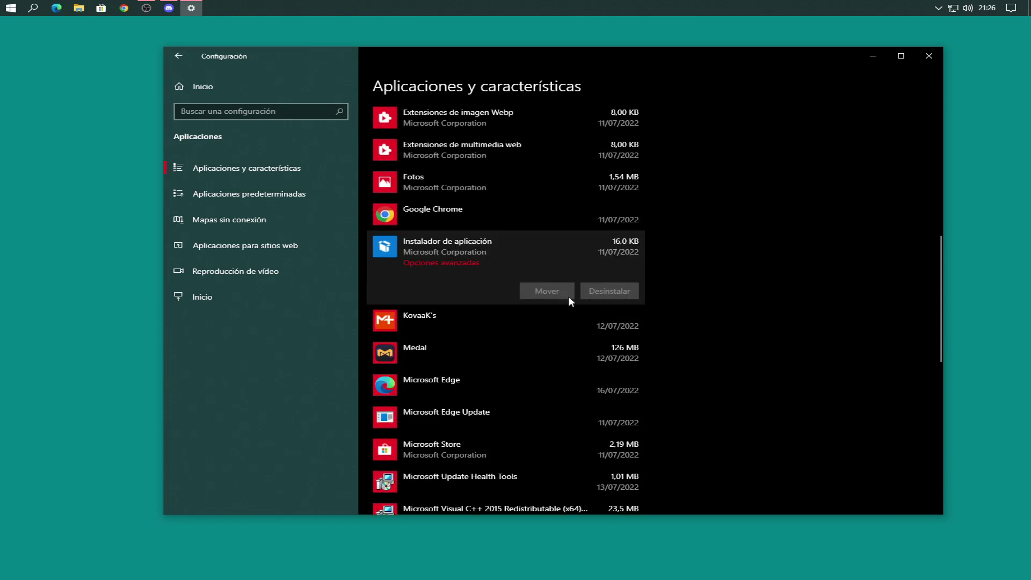
pyautogui.scroll(5, 538, 290)
pyautogui.scroll(-10, 512, 216)
pyautogui.scroll(-5, 557, 319)
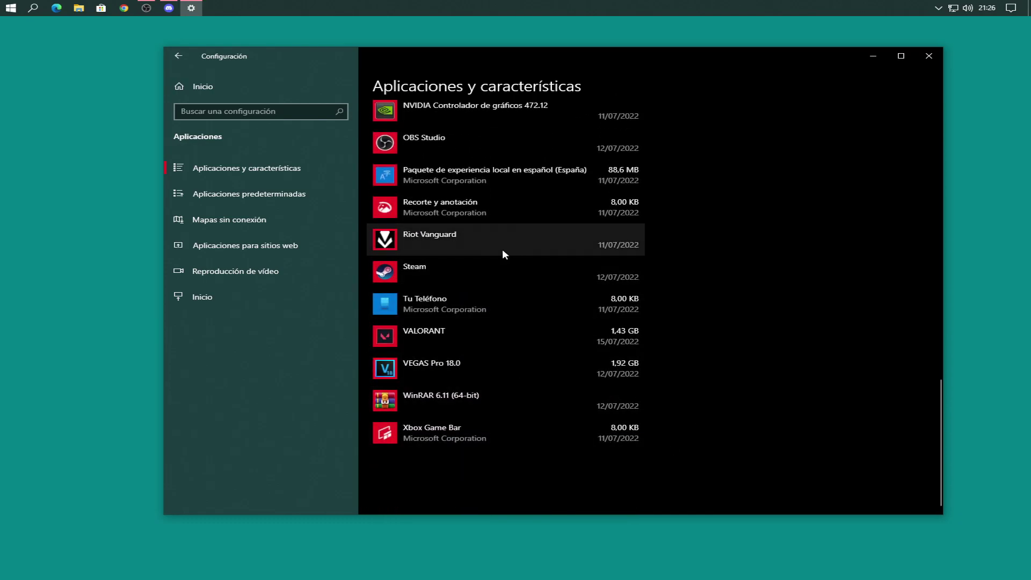
pyautogui.scroll(5, 588, 370)
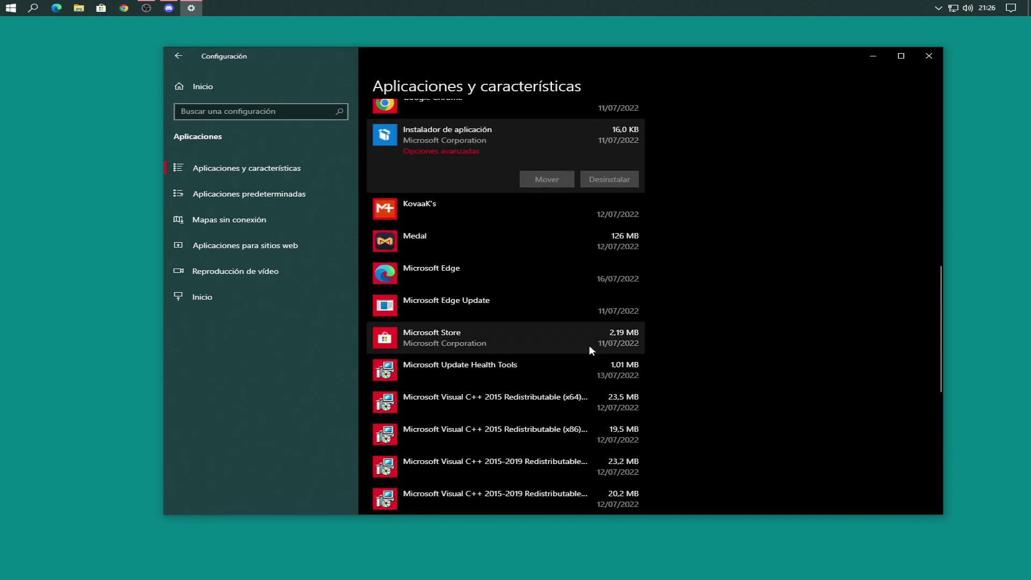
pyautogui.scroll(10, 618, 329)
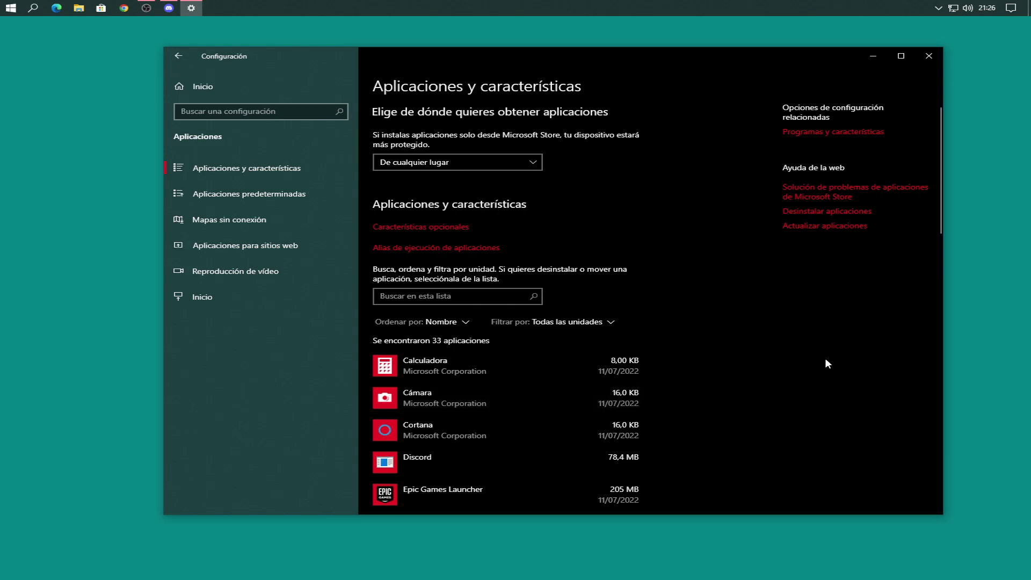
pyautogui.hotkey('alt', 'F4')
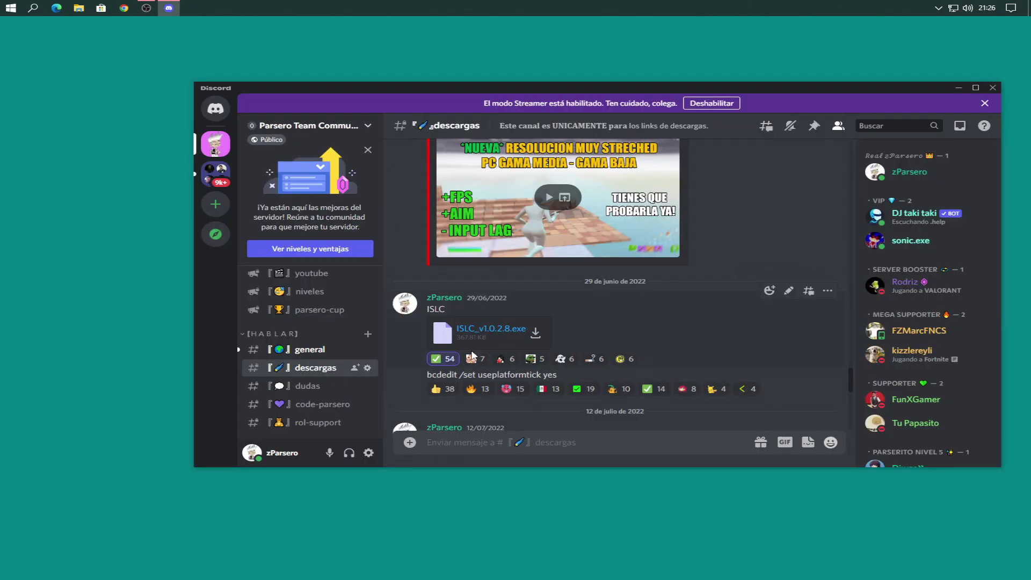
# Open Discord's Avanzado user settings to check the Aceleración por hardware option.
pyautogui.moveTo(430, 362)
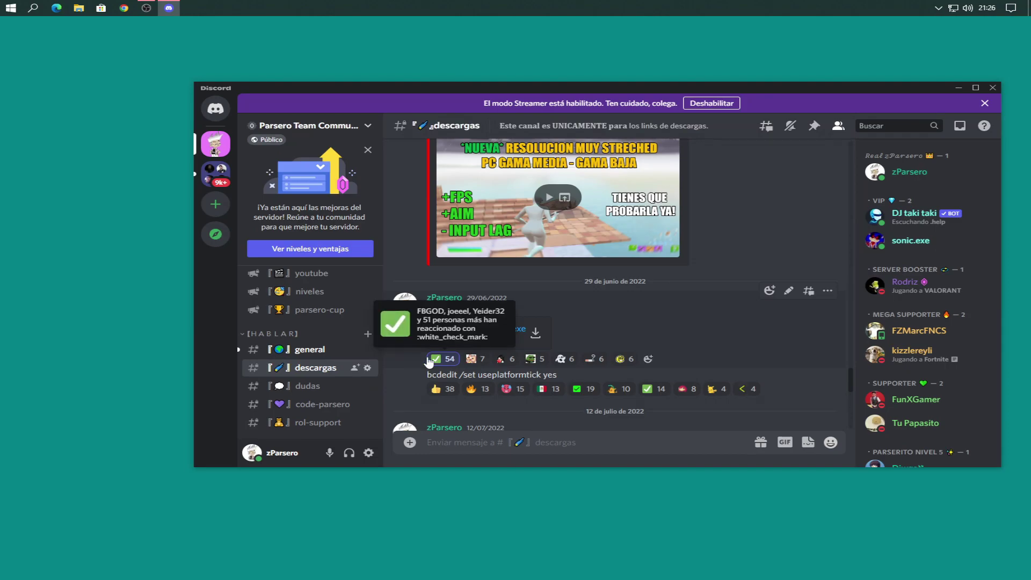
pyautogui.click(376, 454)
pyautogui.scroll(-5, 376, 349)
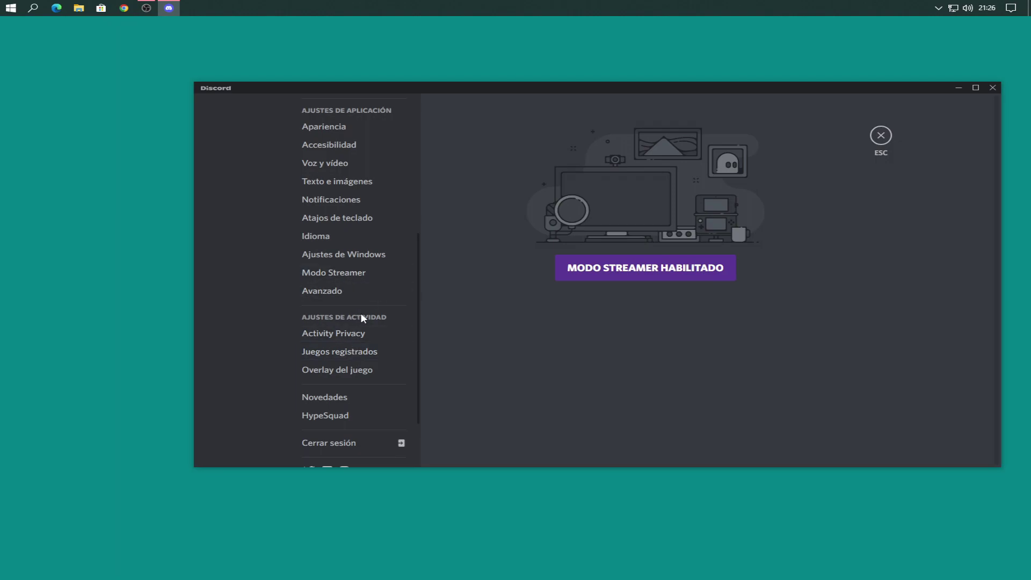
pyautogui.click(350, 292)
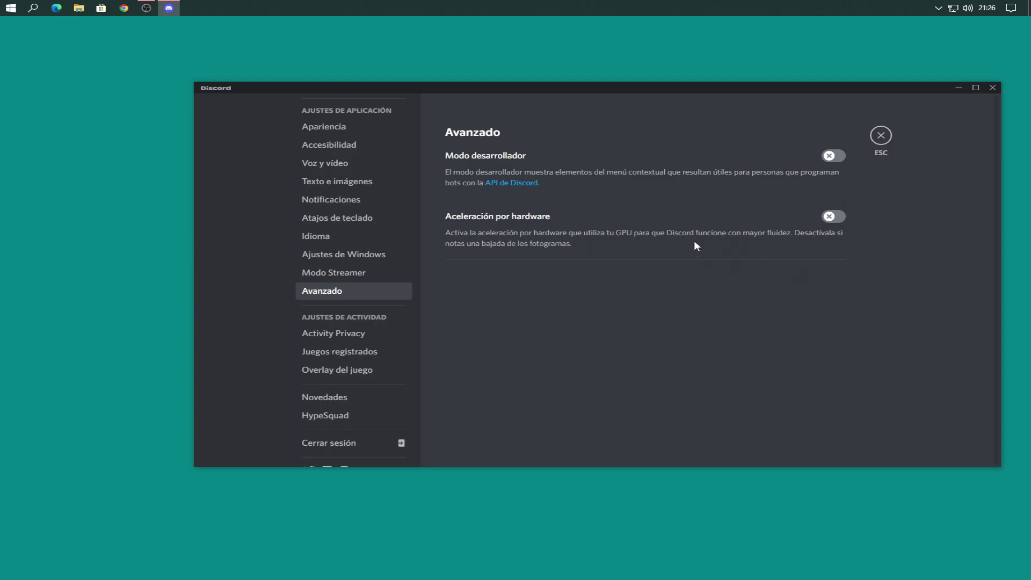
# Disable the in-game overlay in Discord's Overlay del juego settings and minimize Discord.
pyautogui.click(337, 370)
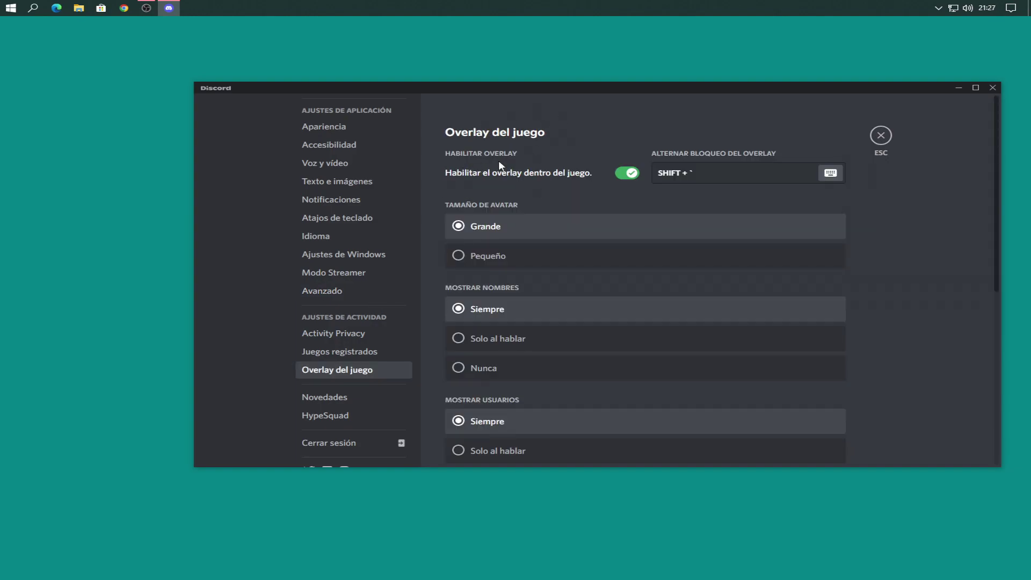
pyautogui.click(625, 174)
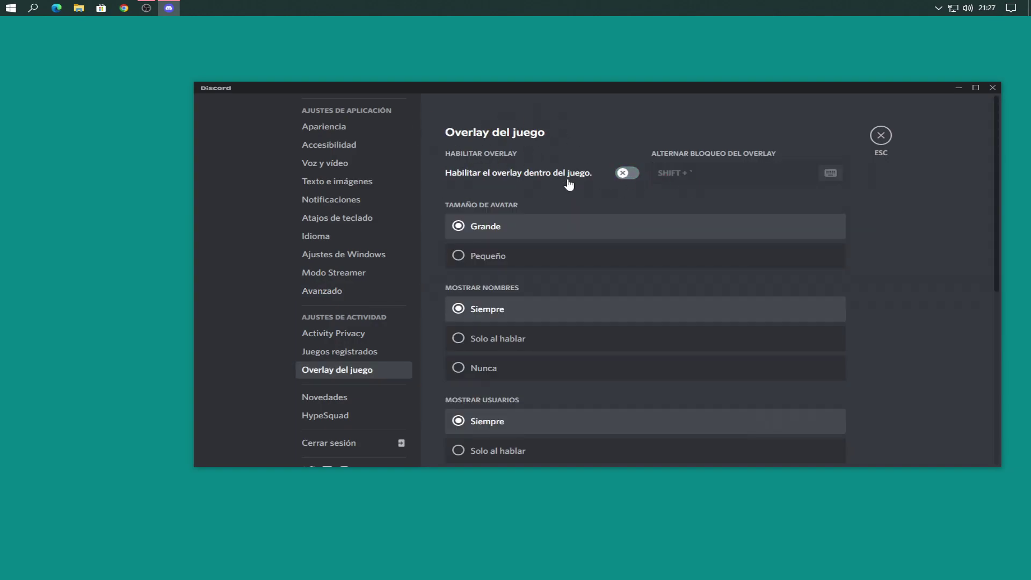
pyautogui.click(959, 87)
# Switch to Google Chrome, reposition and enlarge its window, and open the Sistema settings to check the background apps and hardware acceleration options.
pyautogui.click(124, 8)
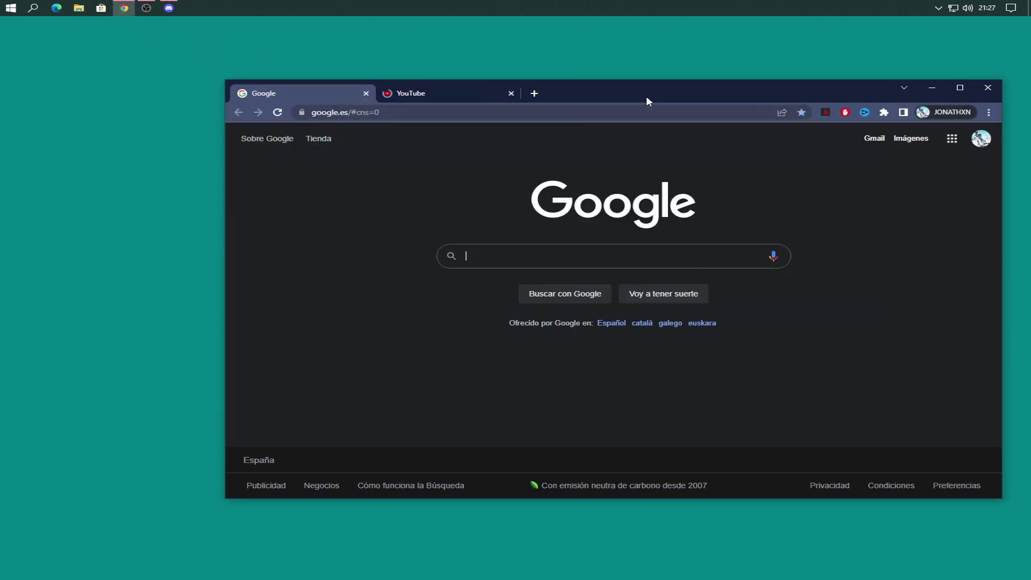
pyautogui.moveTo(643, 98); pyautogui.dragTo(600, 84)
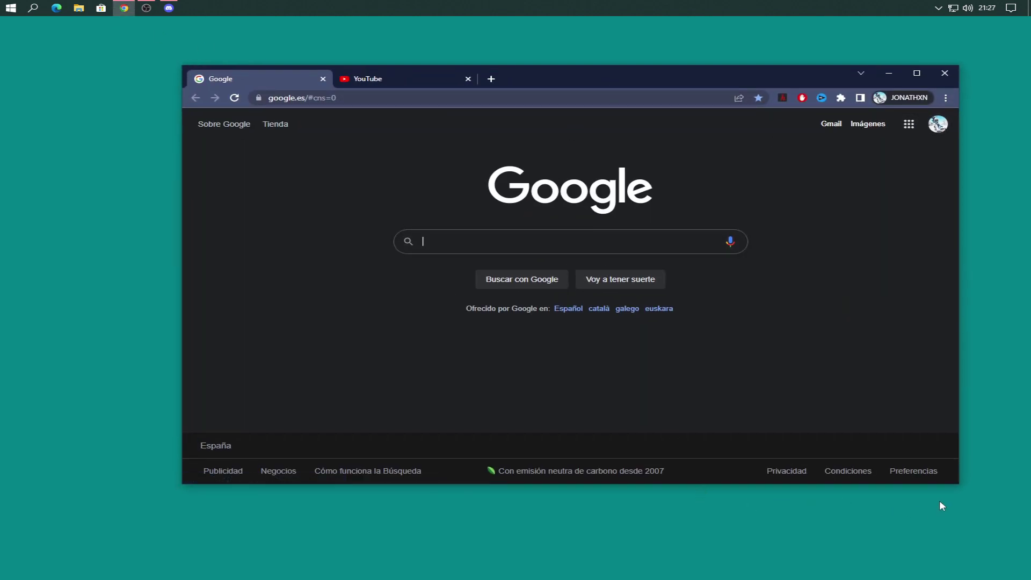
pyautogui.moveTo(951, 484); pyautogui.dragTo(951, 534)
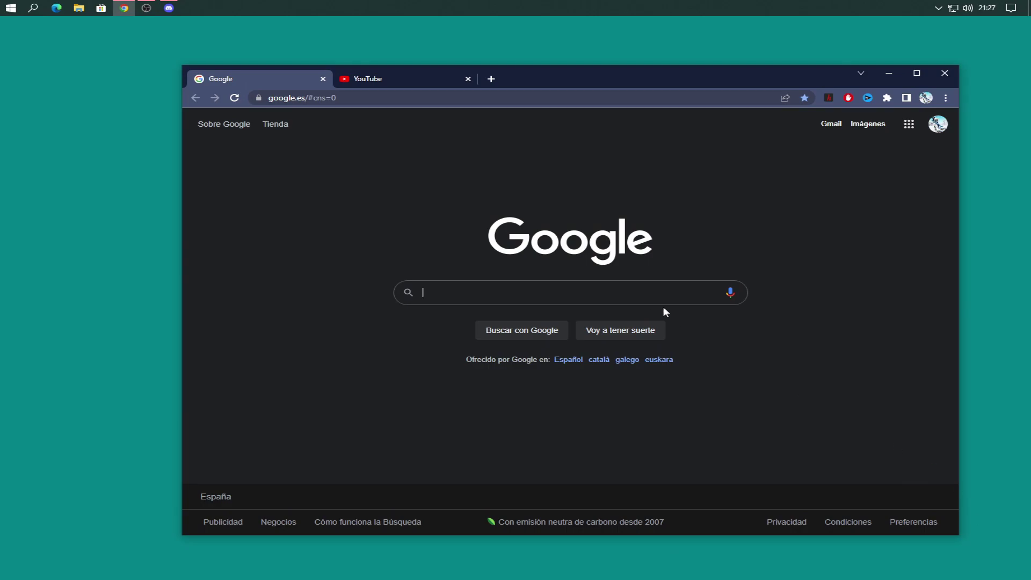
pyautogui.moveTo(595, 79); pyautogui.dragTo(571, 66)
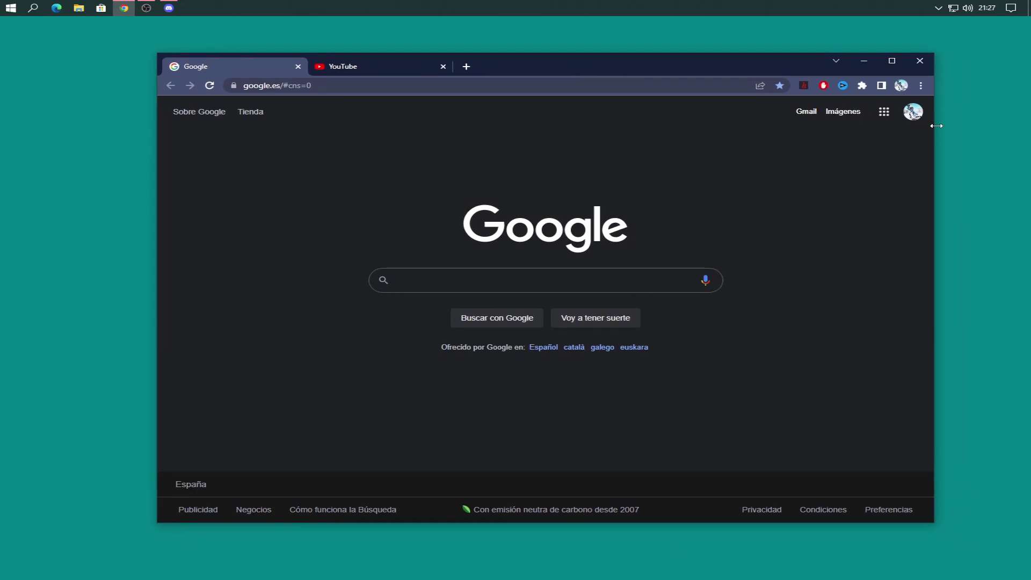
pyautogui.click(921, 86)
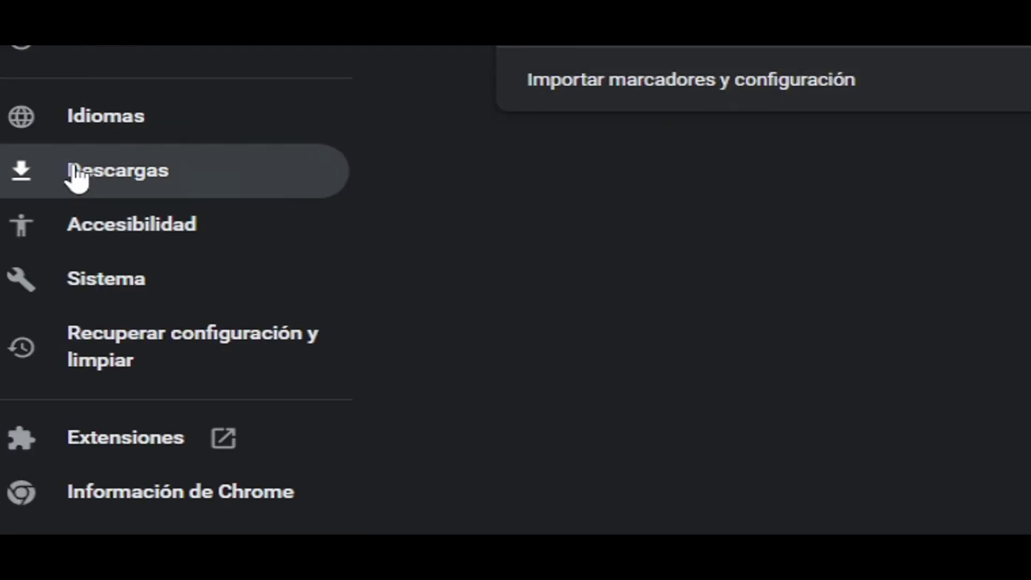
pyautogui.click(175, 294)
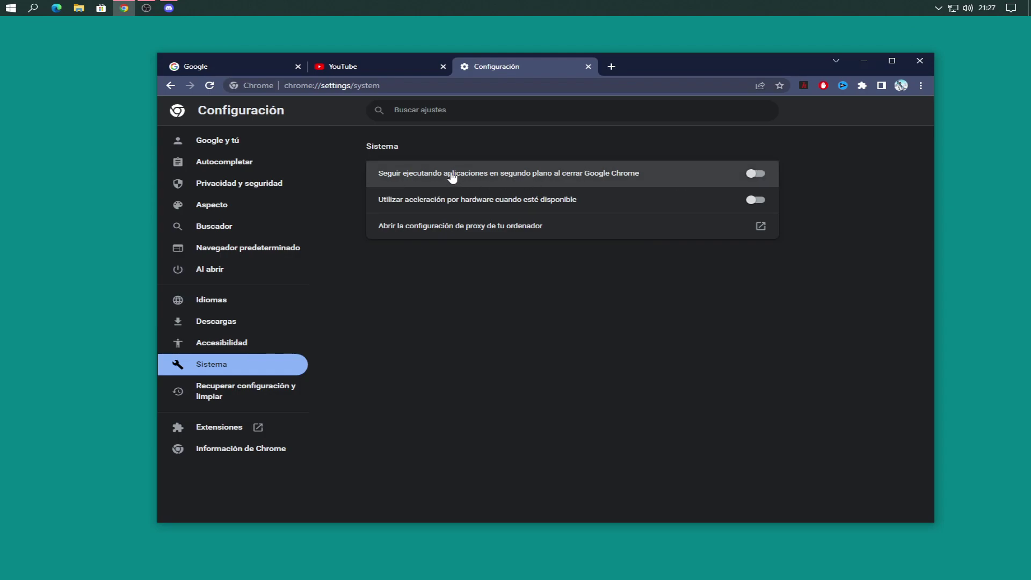
pyautogui.click(939, 8)
pyautogui.click(939, 8)
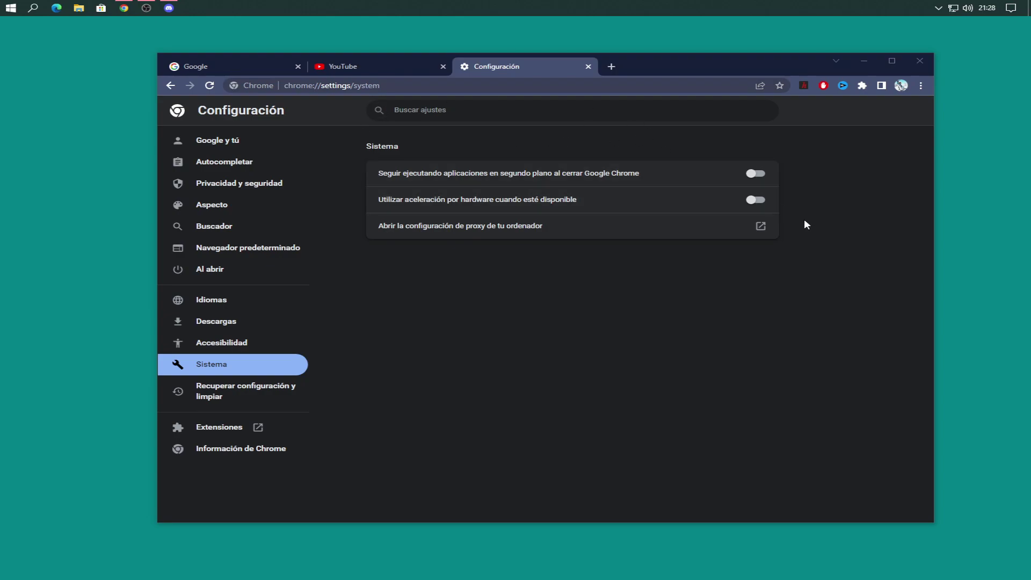
# Open the Administrador de tareas and select the Google Chrome process to check its resource usage.
pyautogui.rightClick(535, 5)
pyautogui.click(749, 206)
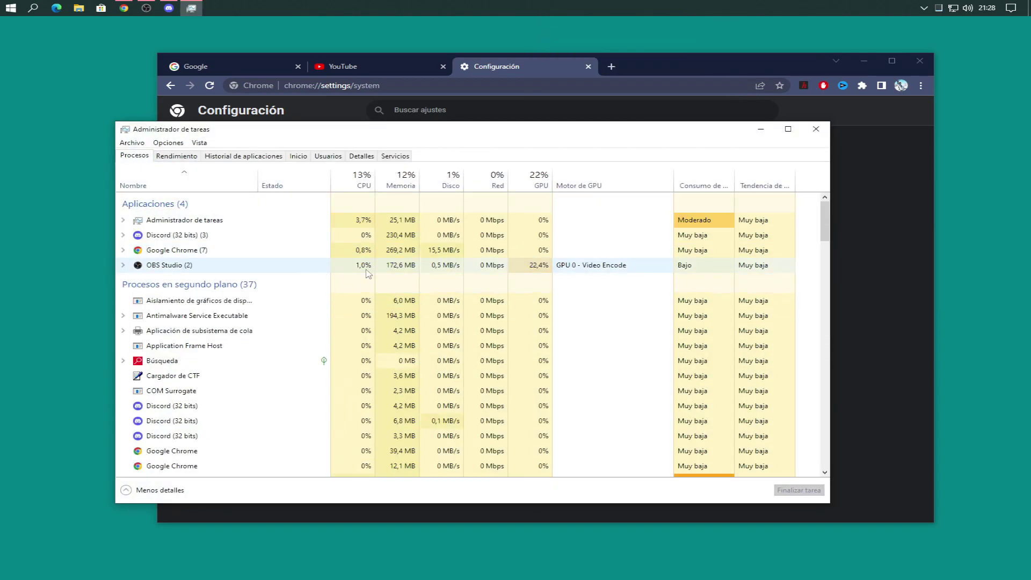
pyautogui.click(365, 251)
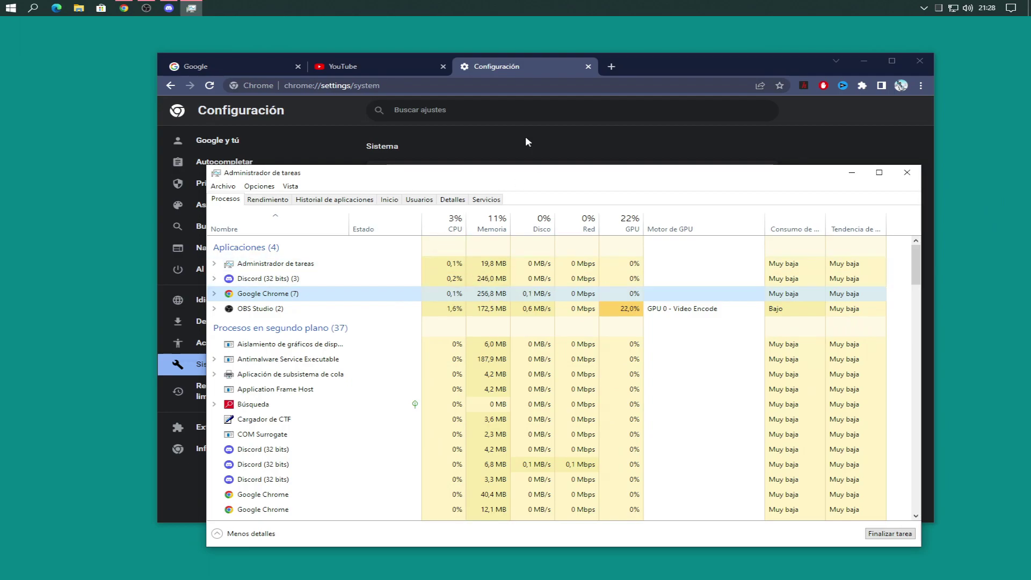
# Play a Fortnite highlights video on YouTube, check Chrome's resource usage in the Administrador de tareas during playback, and minimize the task manager.
pyautogui.click(393, 68)
pyautogui.click(479, 228)
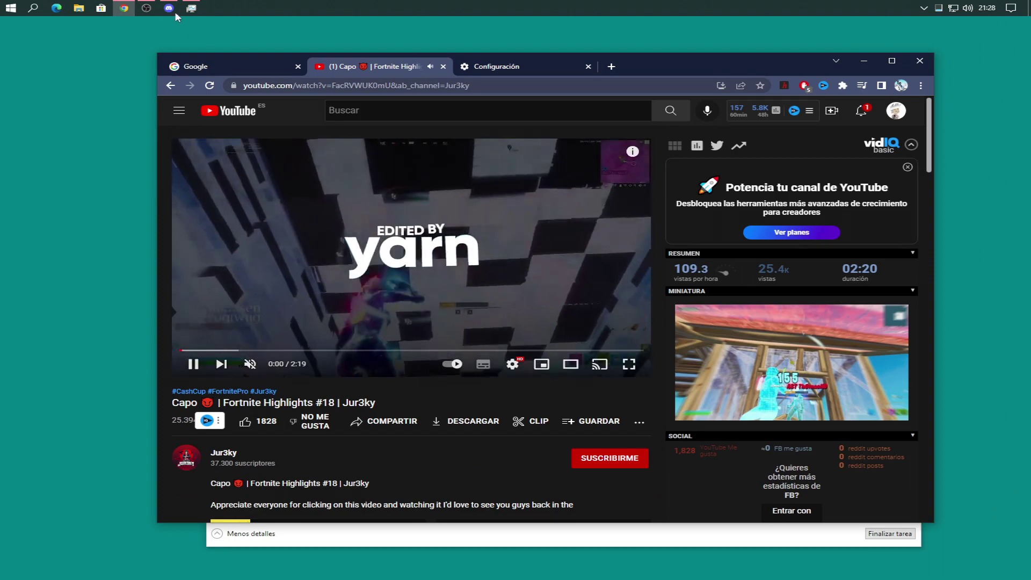
pyautogui.click(191, 6)
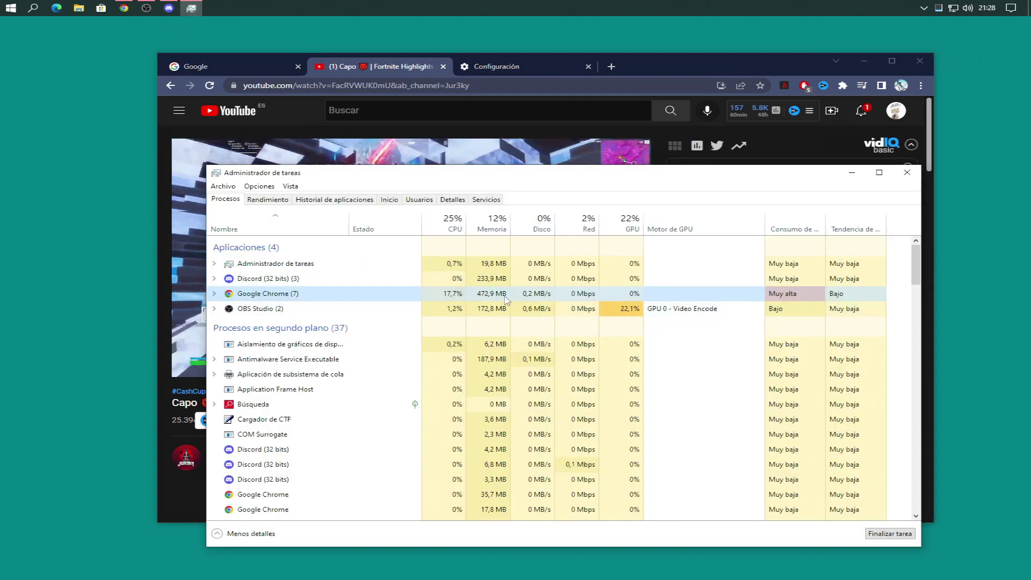
pyautogui.scroll(-3, 333, 395)
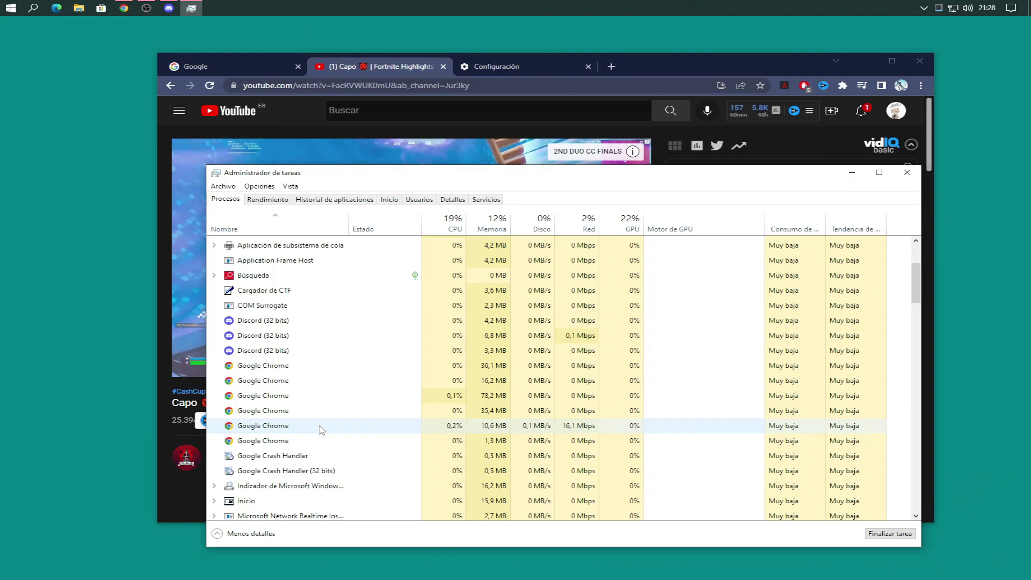
pyautogui.scroll(3, 471, 461)
pyautogui.click(678, 293)
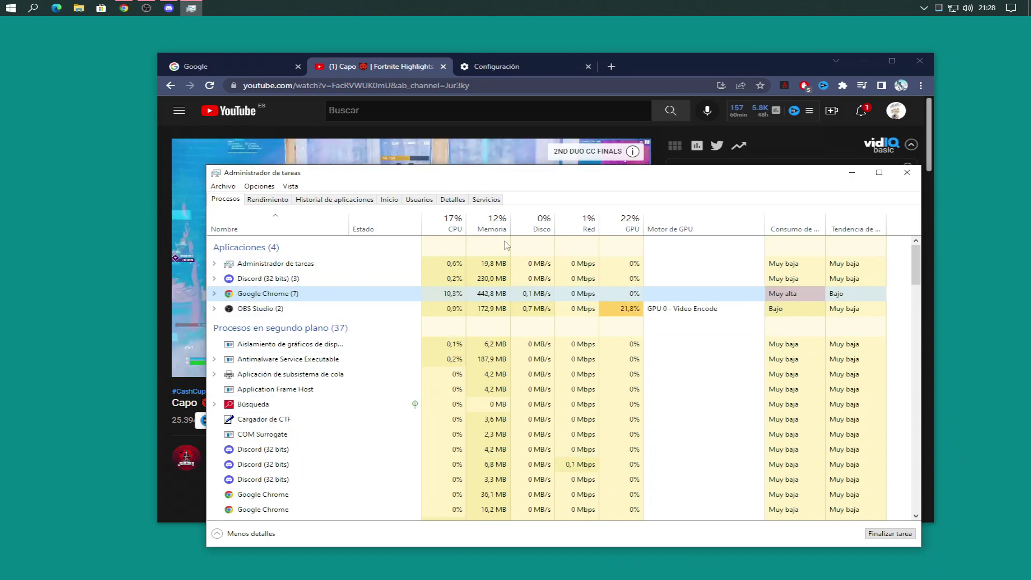
pyautogui.click(852, 172)
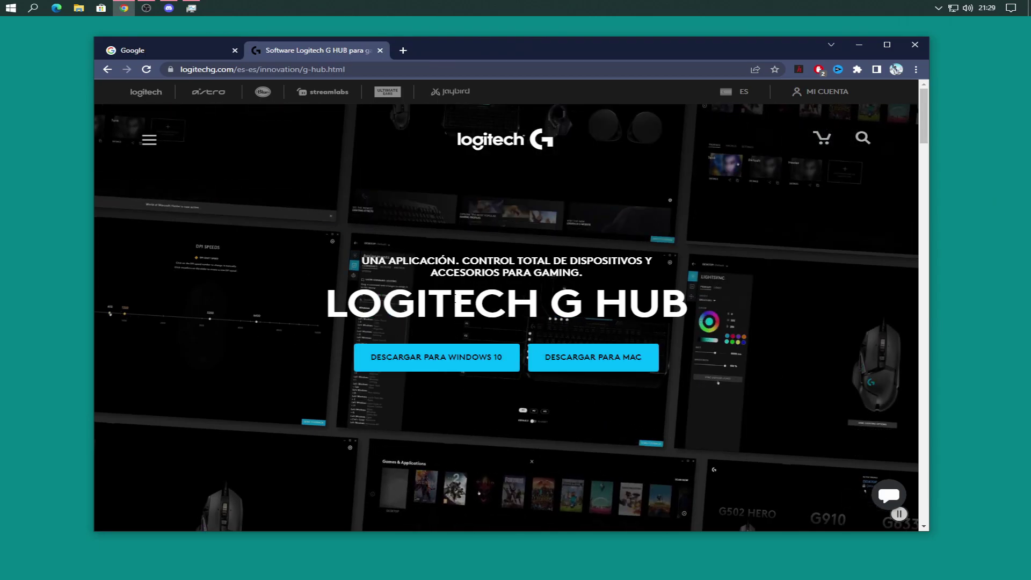
pyautogui.doubleClick(432, 303)
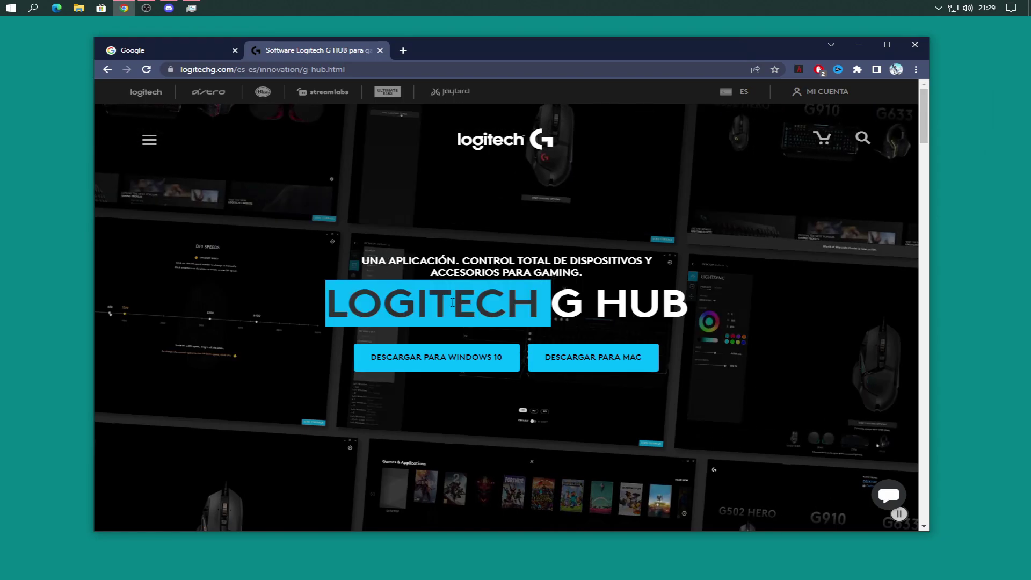
pyautogui.click(432, 304)
pyautogui.tripleClick(653, 301)
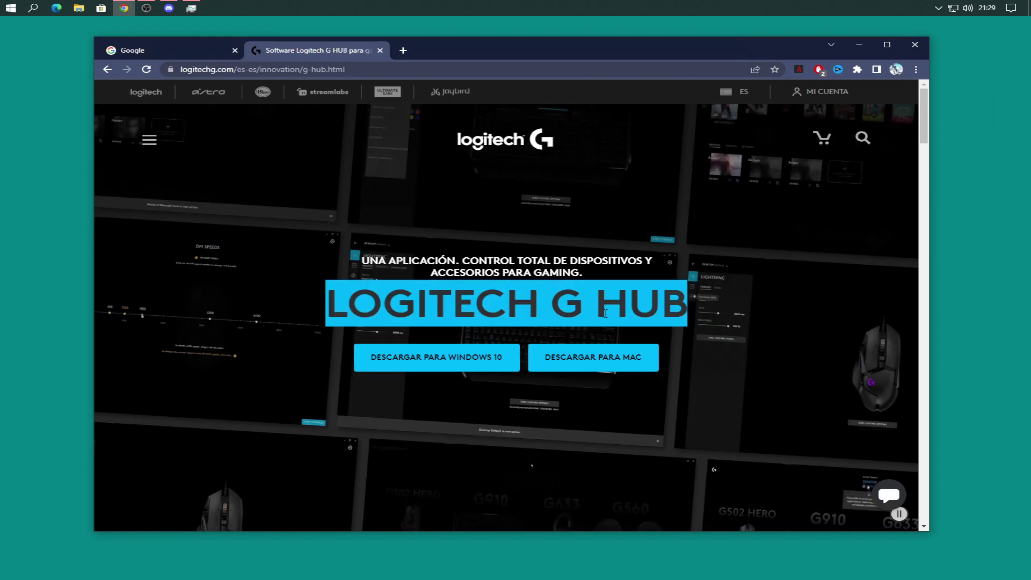
pyautogui.click(653, 301)
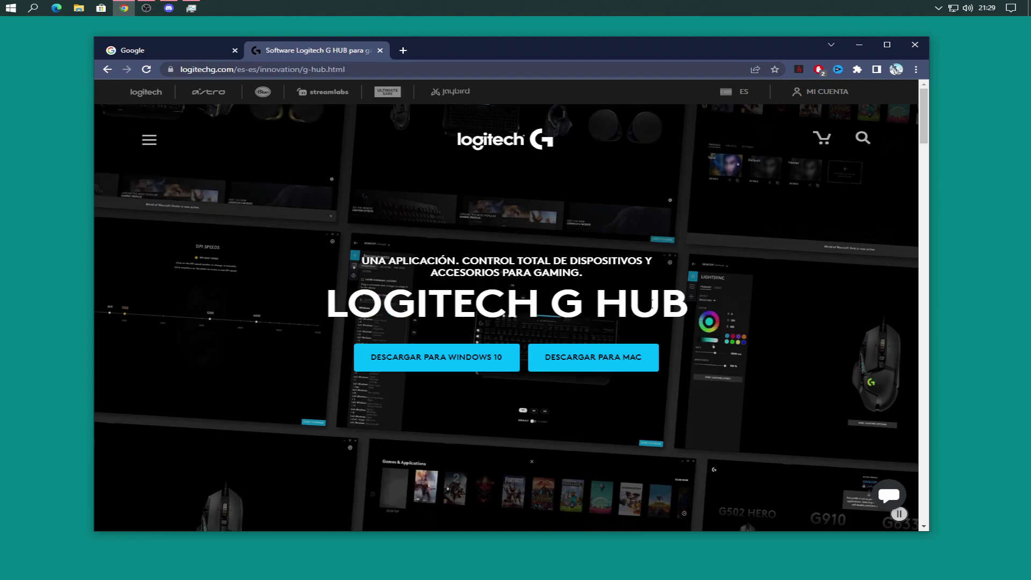
pyautogui.tripleClick(652, 302)
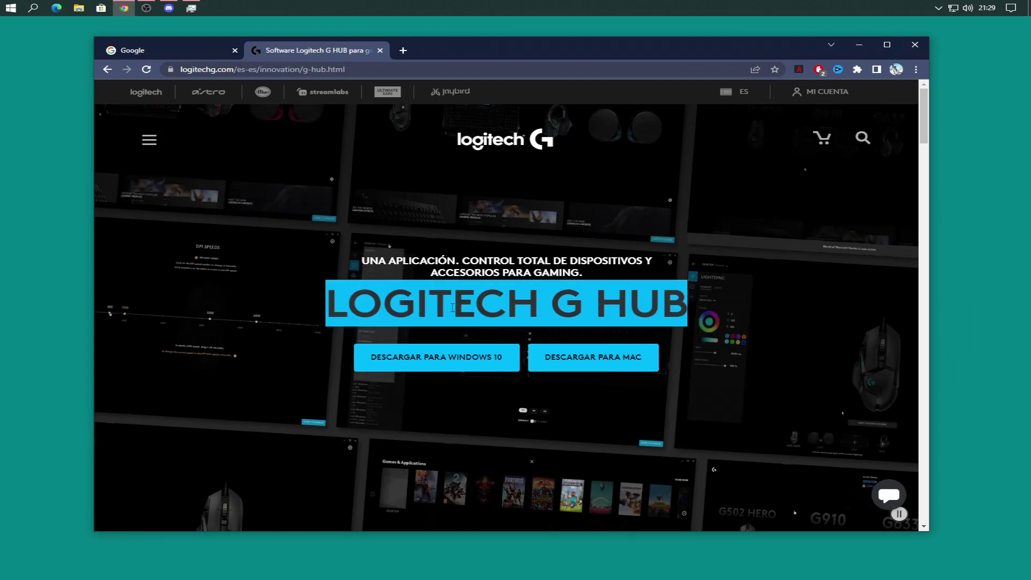
pyautogui.moveTo(593, 304)
pyautogui.mouseDown()
pyautogui.moveTo(344, 304)
pyautogui.moveTo(576, 306)
pyautogui.mouseUp()
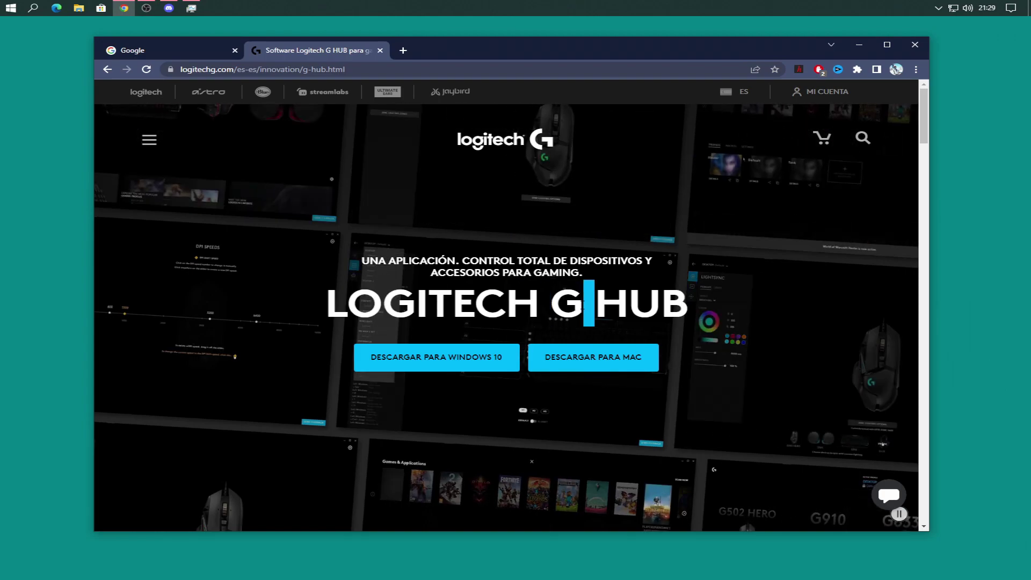
pyautogui.tripleClick(576, 306)
pyautogui.click(576, 306)
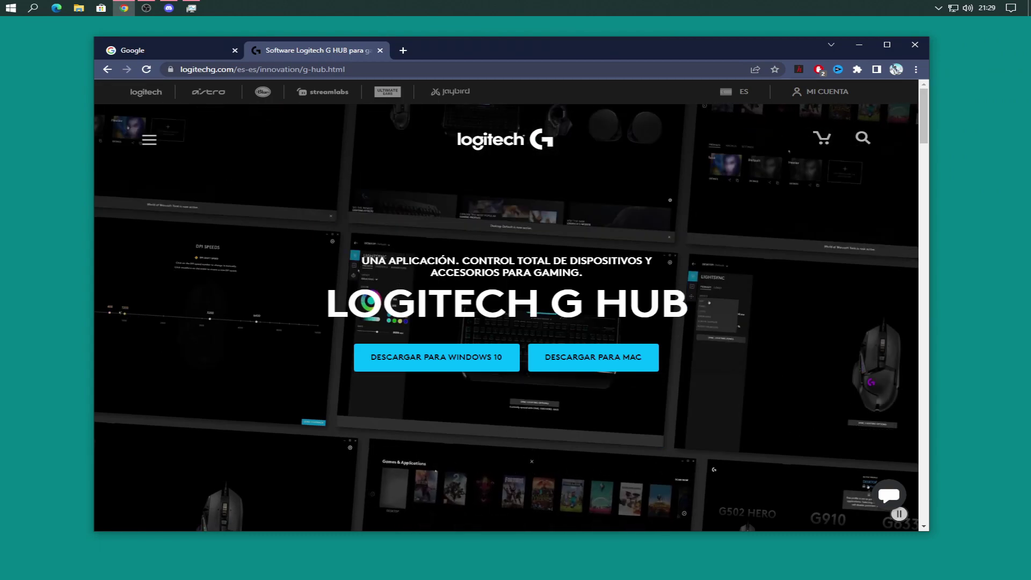
pyautogui.tripleClick(451, 308)
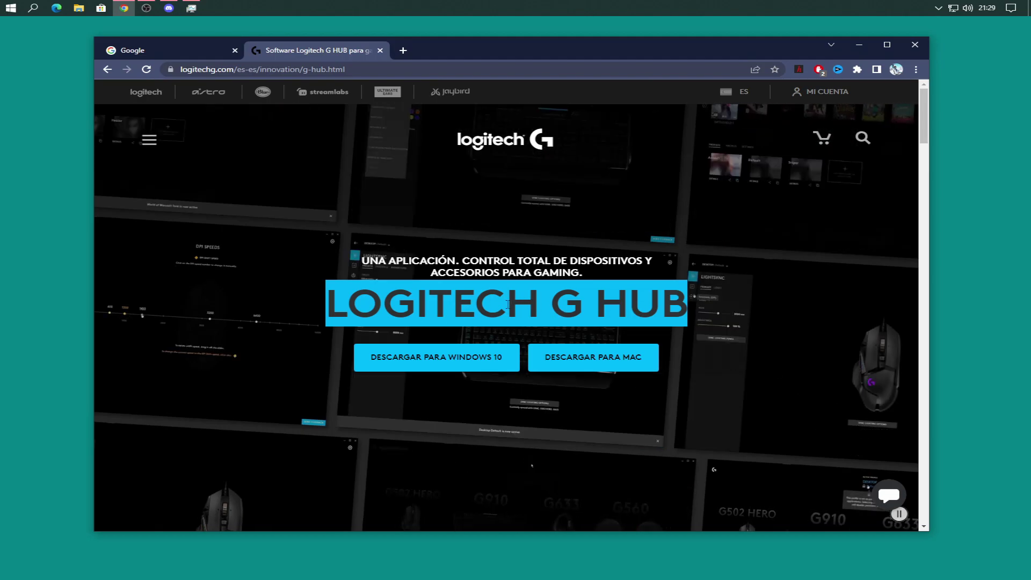
pyautogui.click(941, 5)
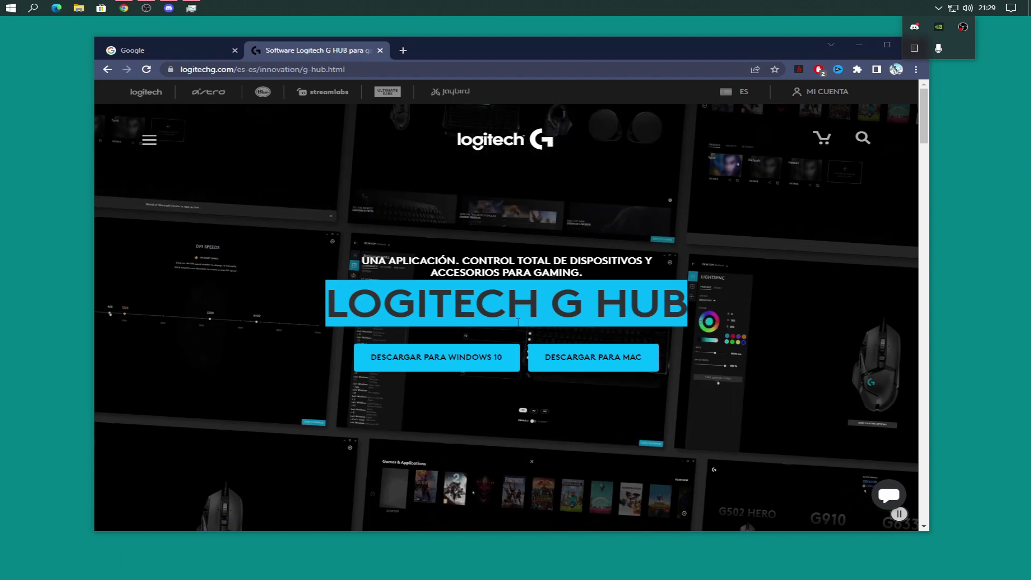
pyautogui.click(680, 301)
pyautogui.moveTo(681, 301); pyautogui.dragTo(150, 326)
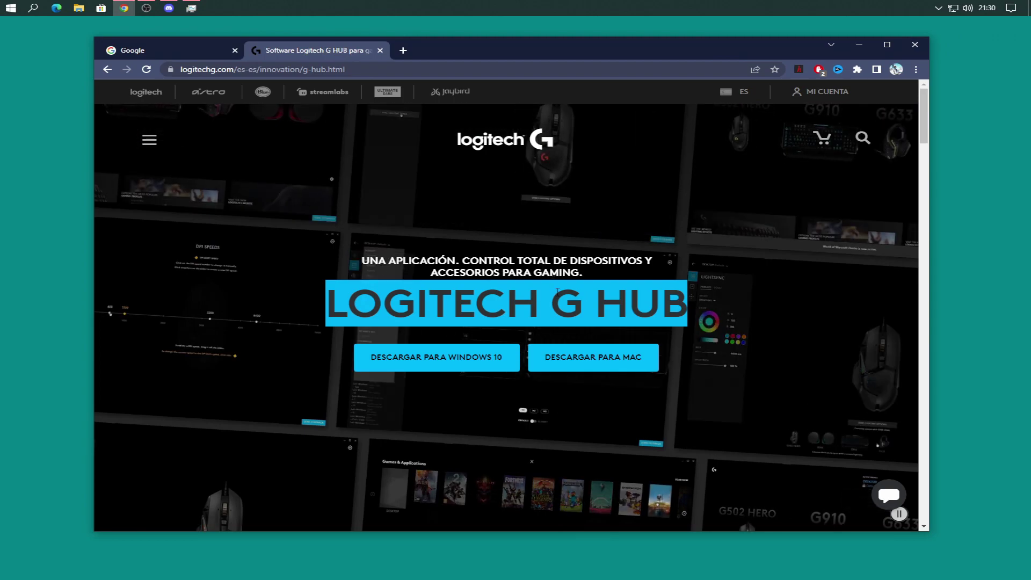
pyautogui.click(159, 330)
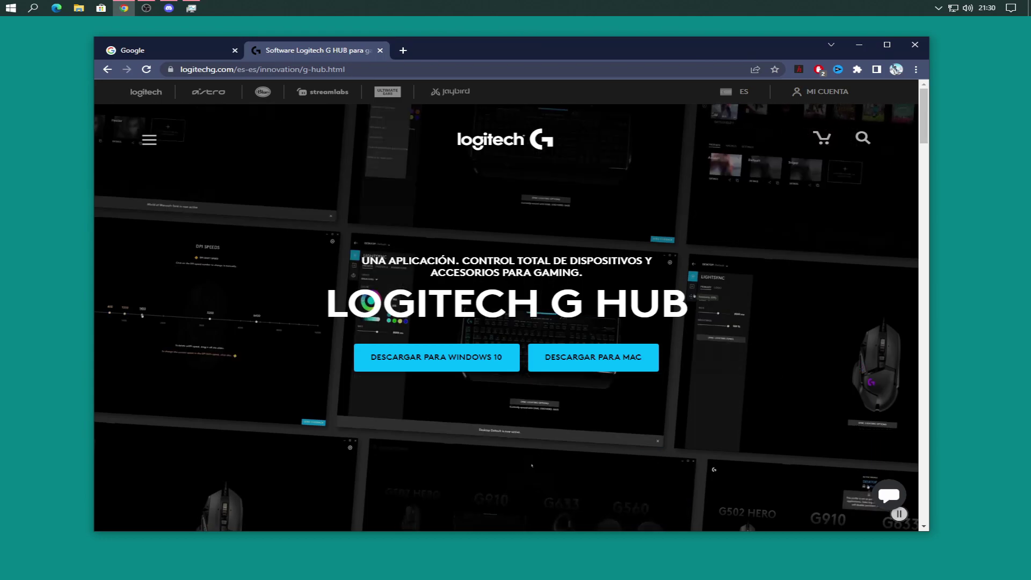
pyautogui.tripleClick(590, 296)
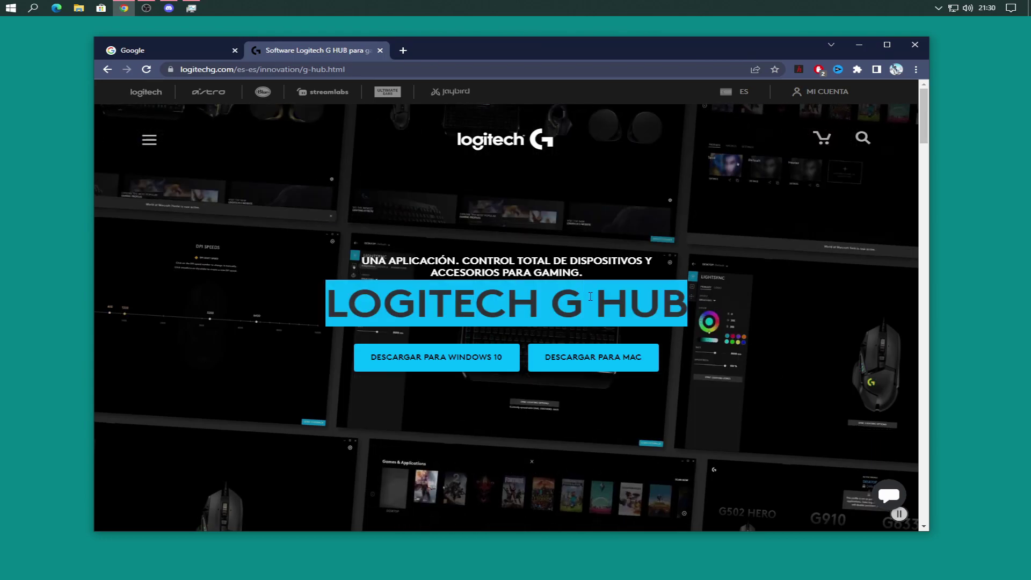
pyautogui.click(389, 246)
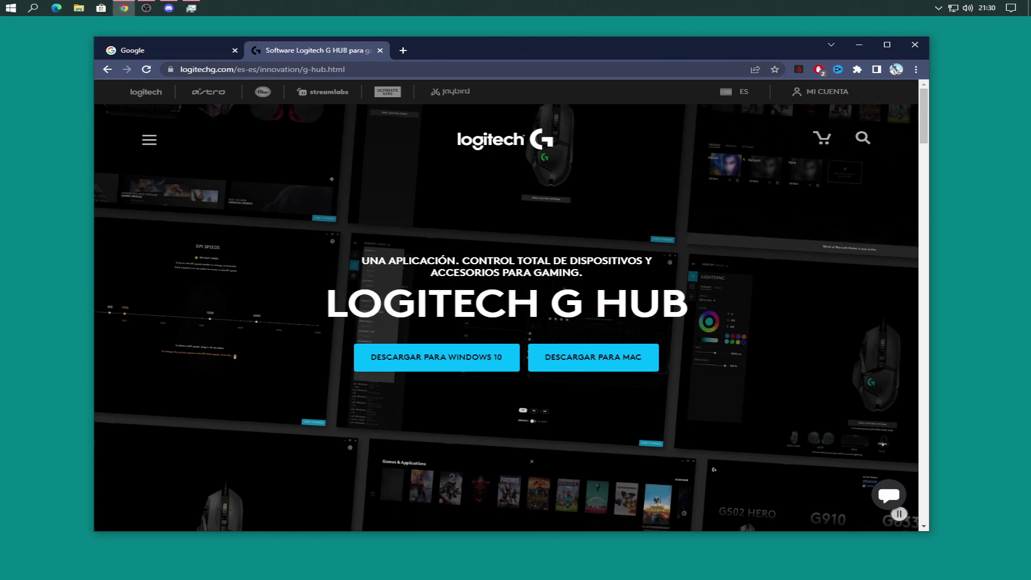
pyautogui.tripleClick(606, 294)
pyautogui.click(606, 294)
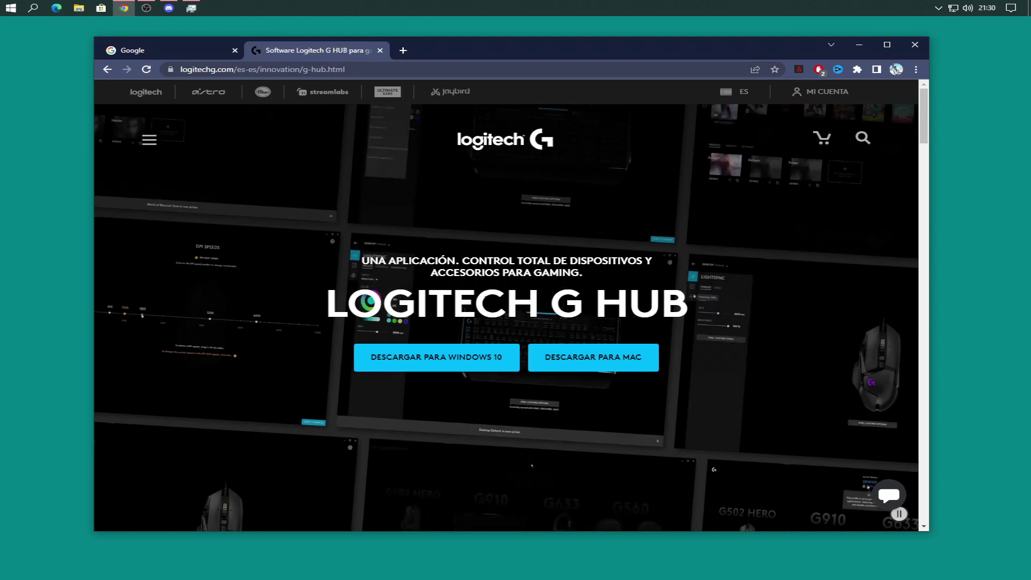
# Show the desktop and run msconfig from the Ejecutar dialog to open Configuración del sistema.
pyautogui.press('super+d')
pyautogui.press('super+r')
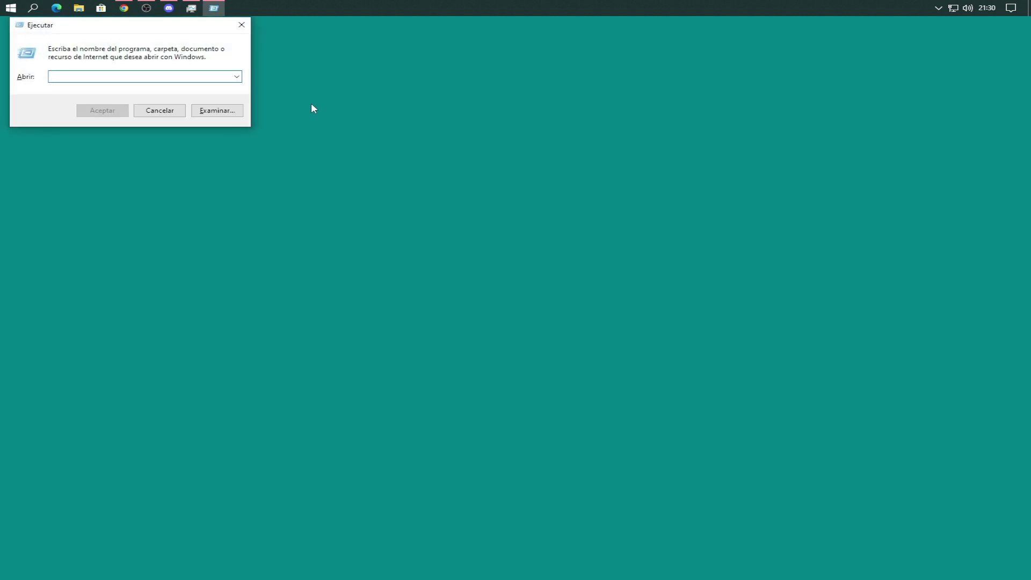
pyautogui.moveTo(177, 29); pyautogui.dragTo(551, 214)
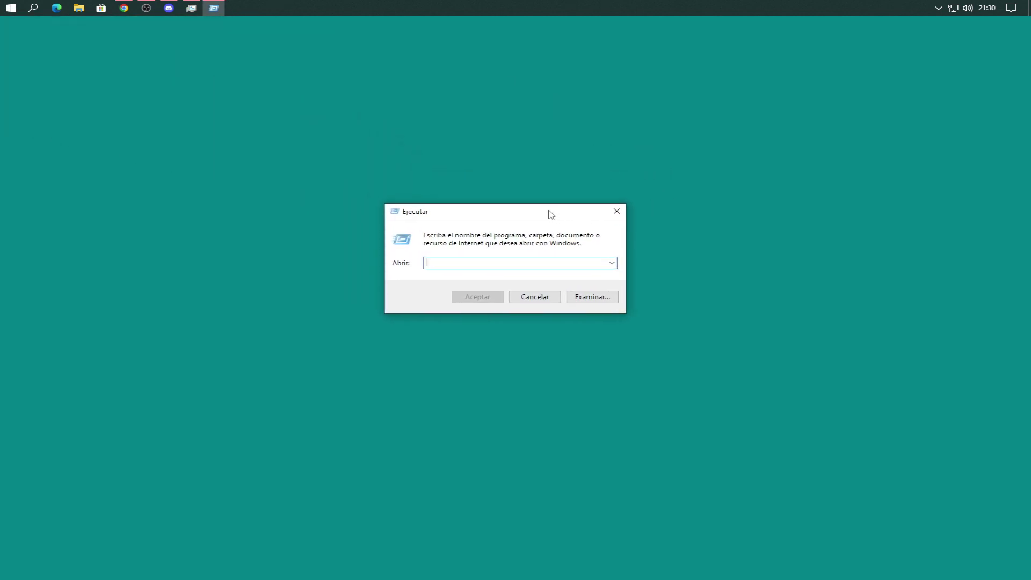
pyautogui.write('msconfig')
pyautogui.press('Return')
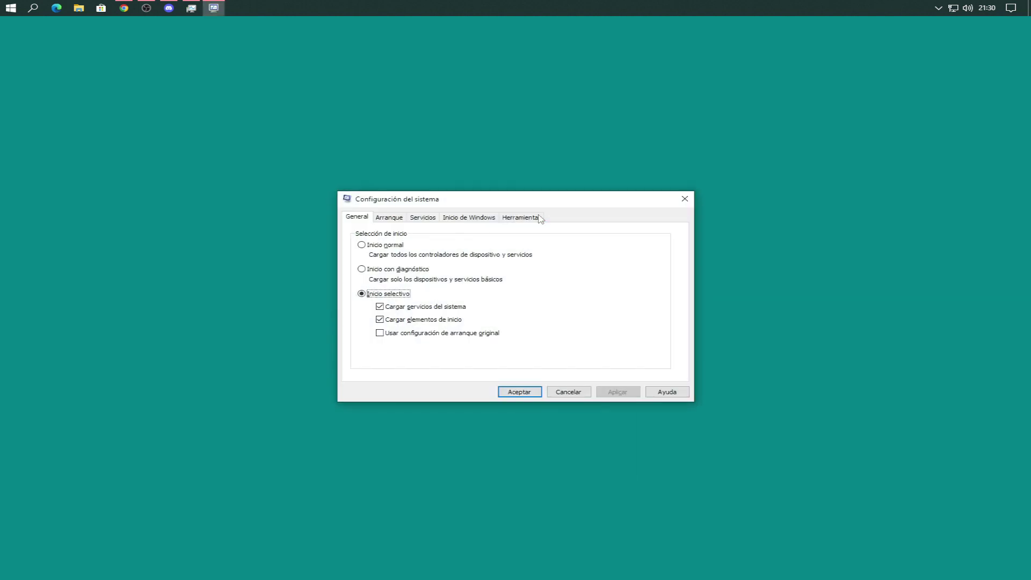
# In the Arranque settings, open the advanced boot options and accept Número de procesadores at 12.
pyautogui.click(390, 217)
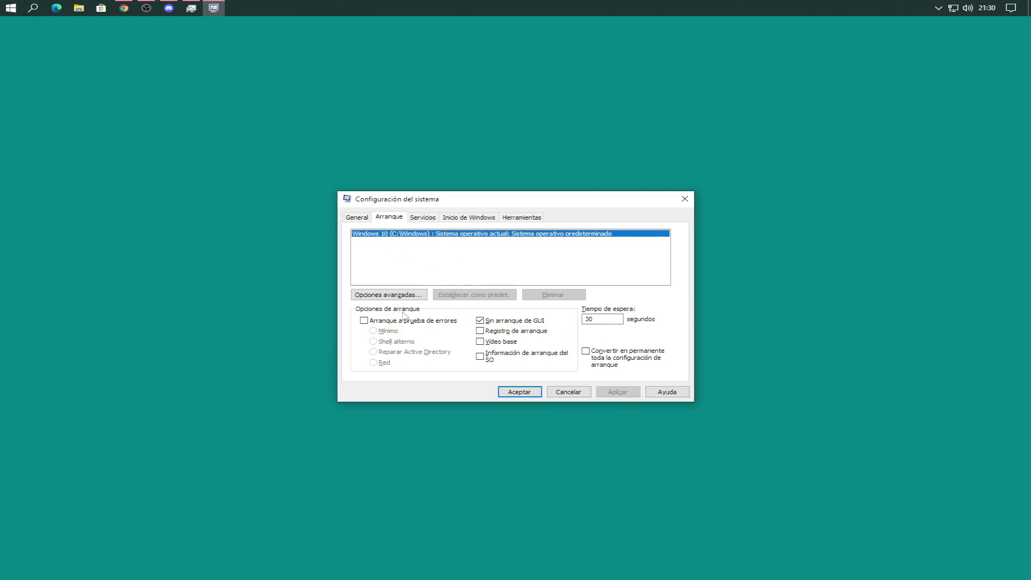
pyautogui.click(420, 295)
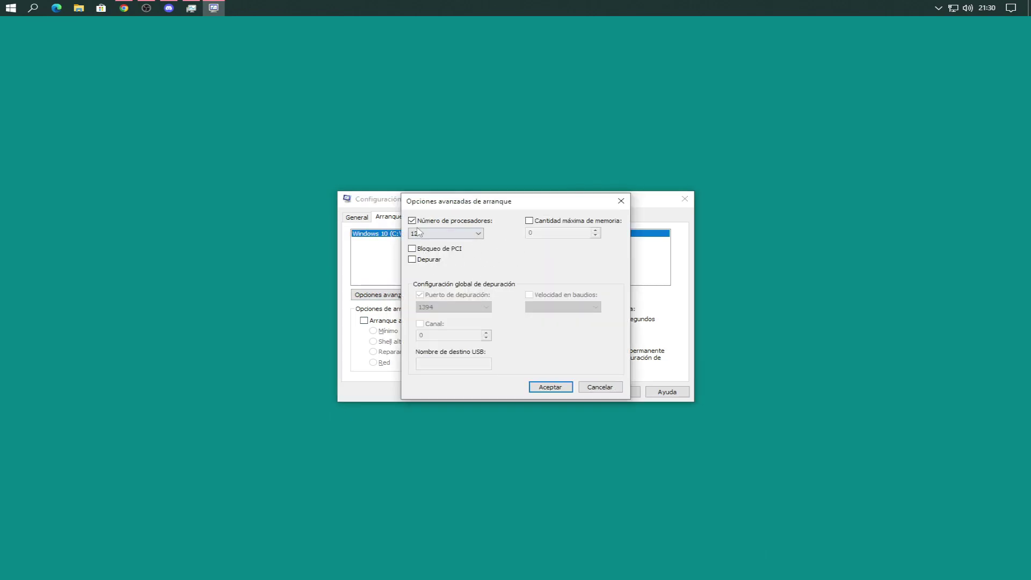
pyautogui.click(447, 235)
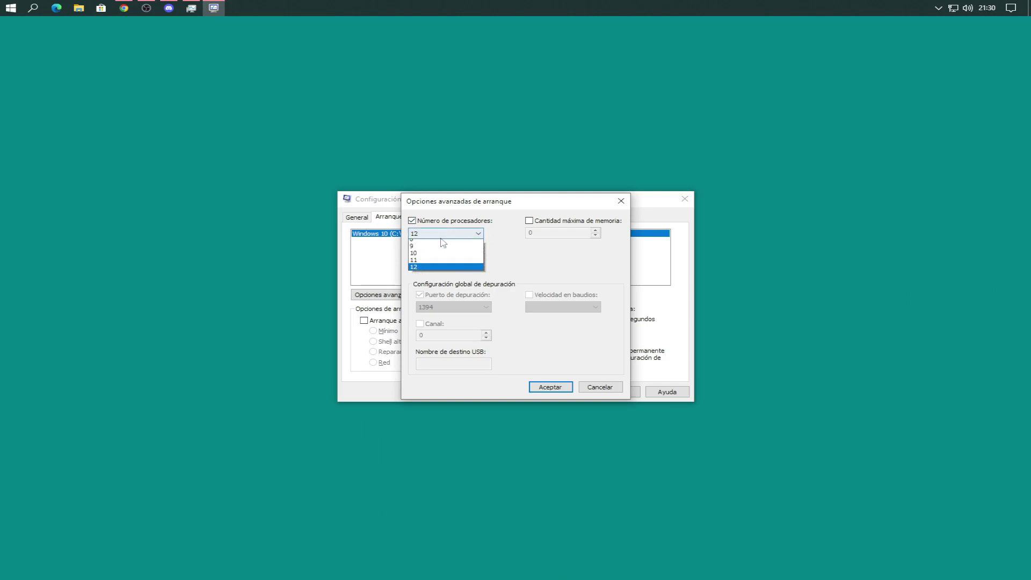
pyautogui.click(537, 337)
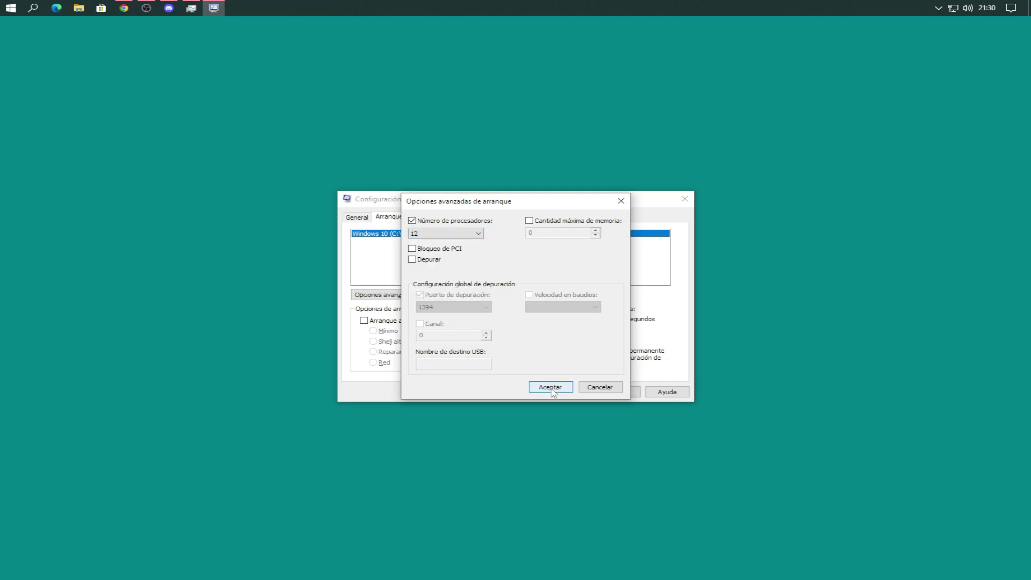
pyautogui.click(548, 387)
# Accept the system configuration and exit without restarting the computer.
pyautogui.click(620, 394)
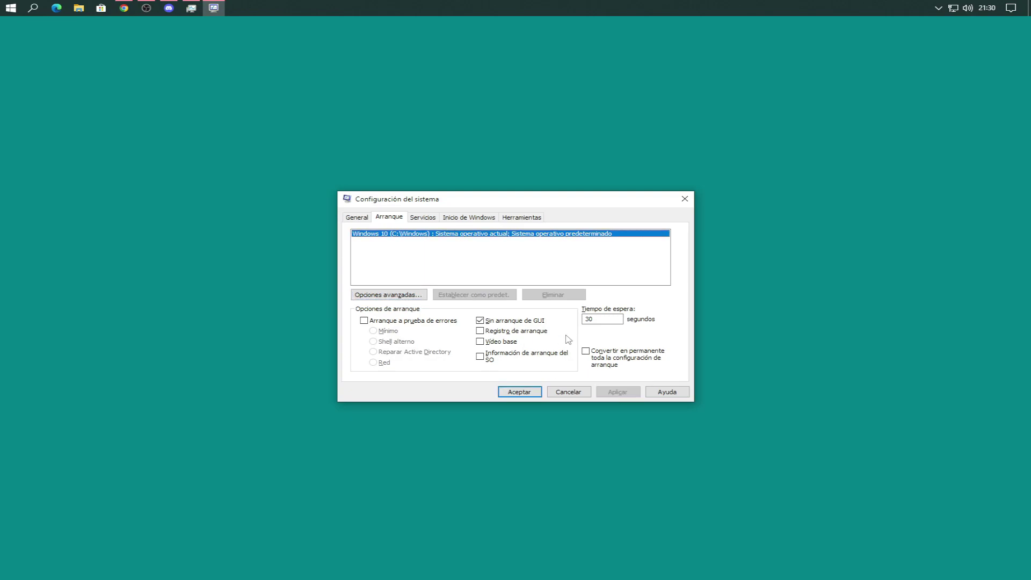
pyautogui.click(528, 395)
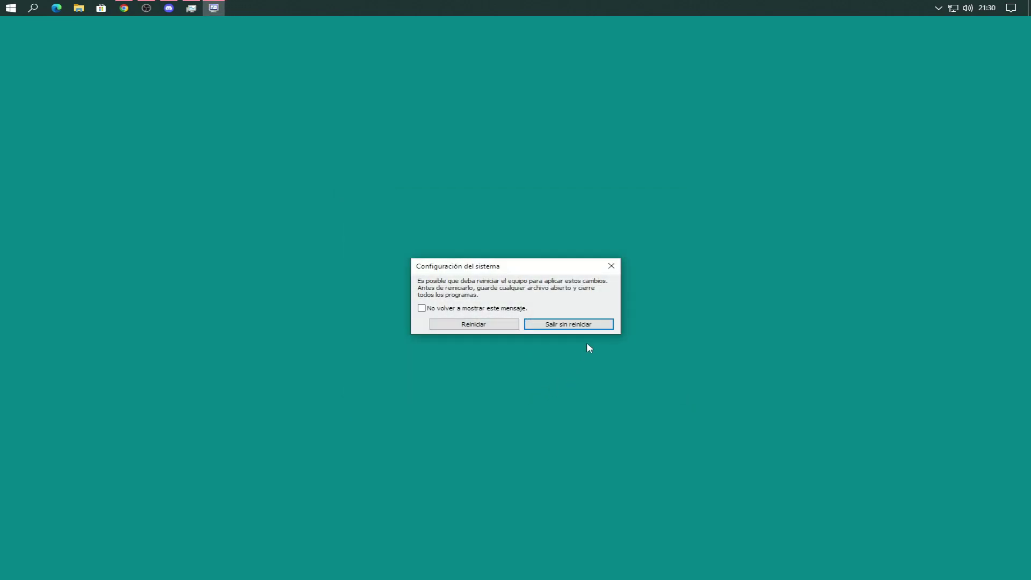
pyautogui.click(597, 324)
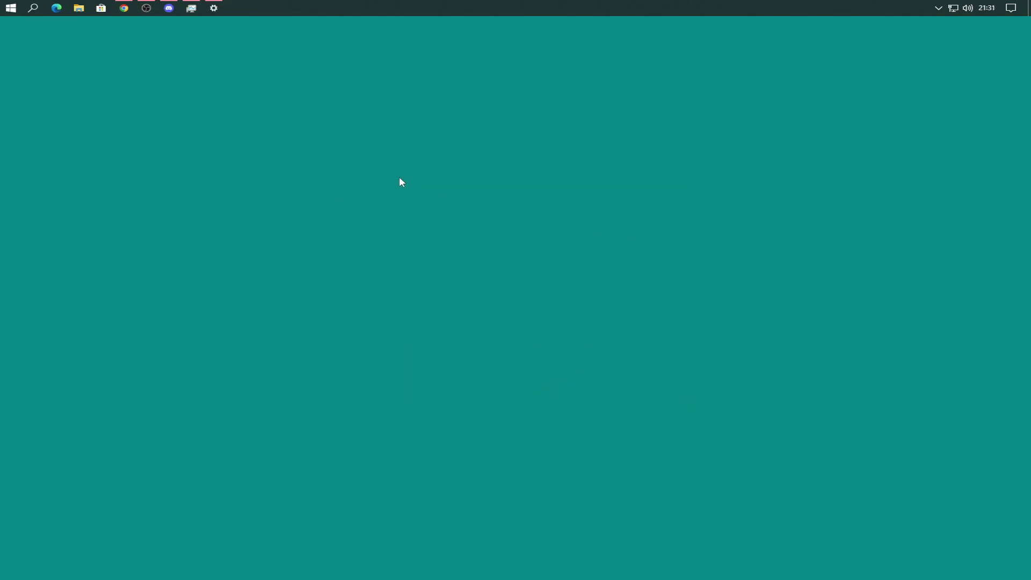
# Switch to the Configuración window's Fondo page and set the solid desktop background to the last dark grey swatch.
pyautogui.click(214, 8)
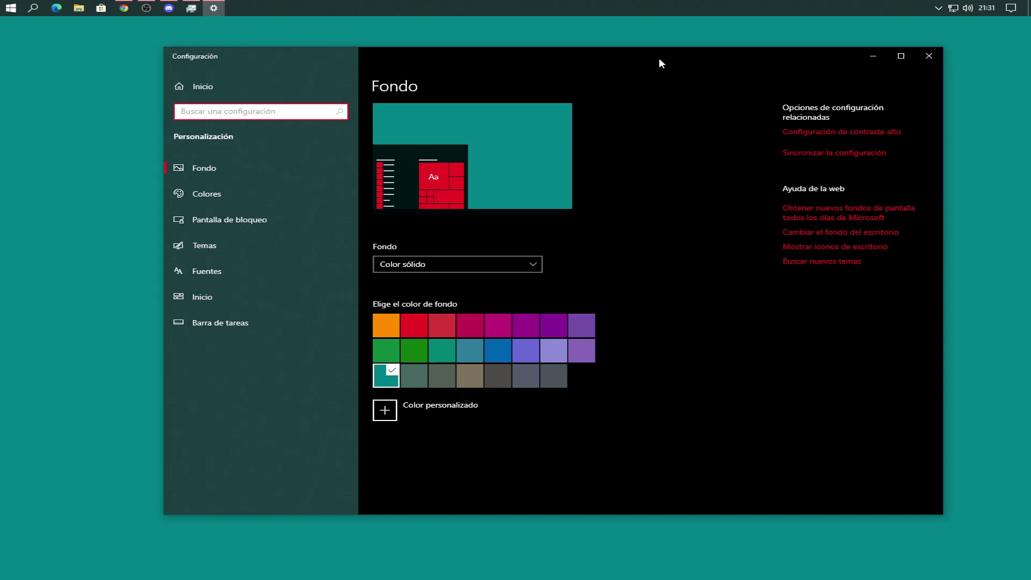
pyautogui.click(785, 91)
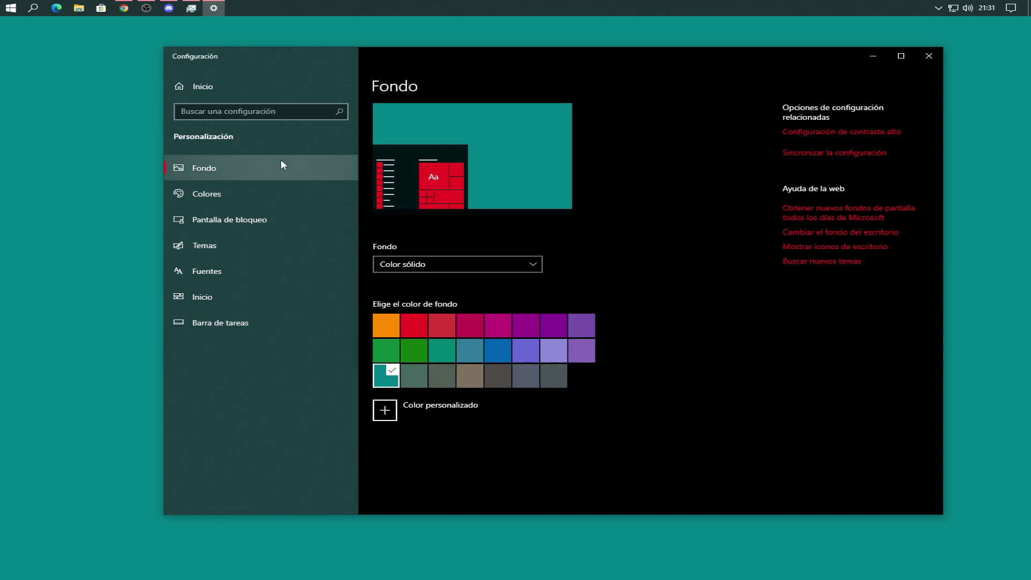
pyautogui.click(396, 262)
pyautogui.click(749, 375)
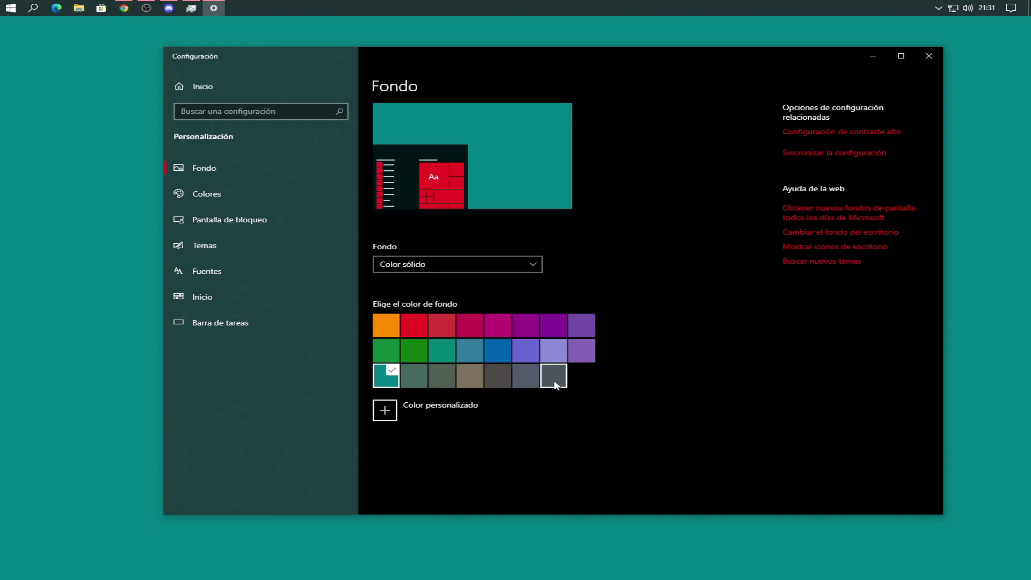
pyautogui.click(555, 382)
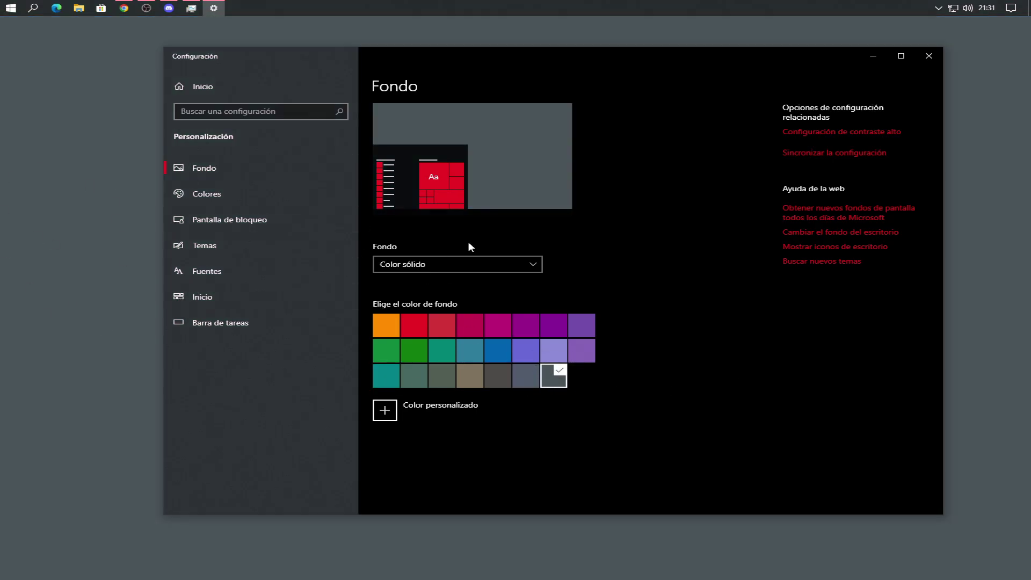
# Reposition the Configuración window and check the hidden notification-area icons.
pyautogui.moveTo(678, 57); pyautogui.dragTo(648, 63)
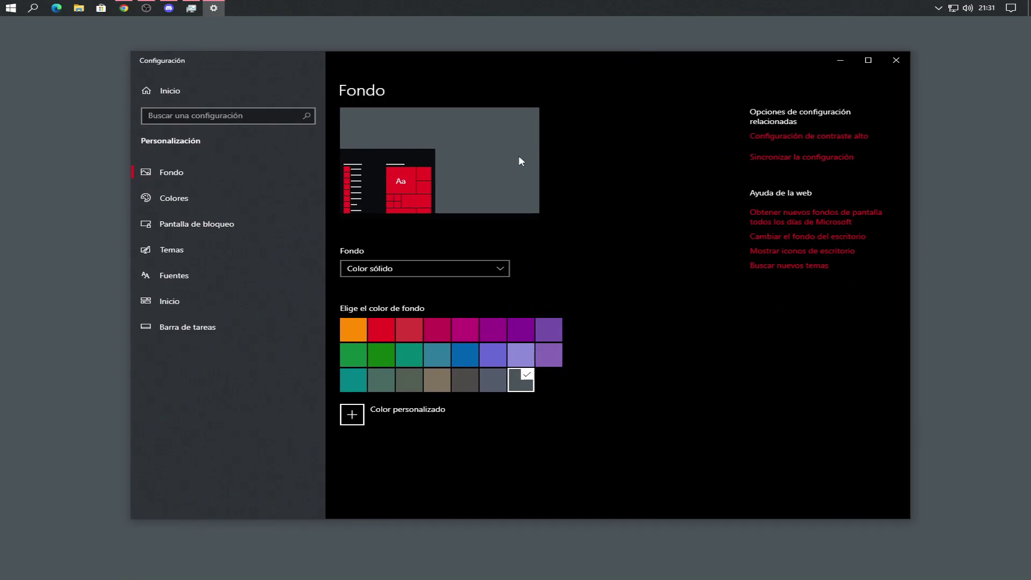
pyautogui.click(939, 7)
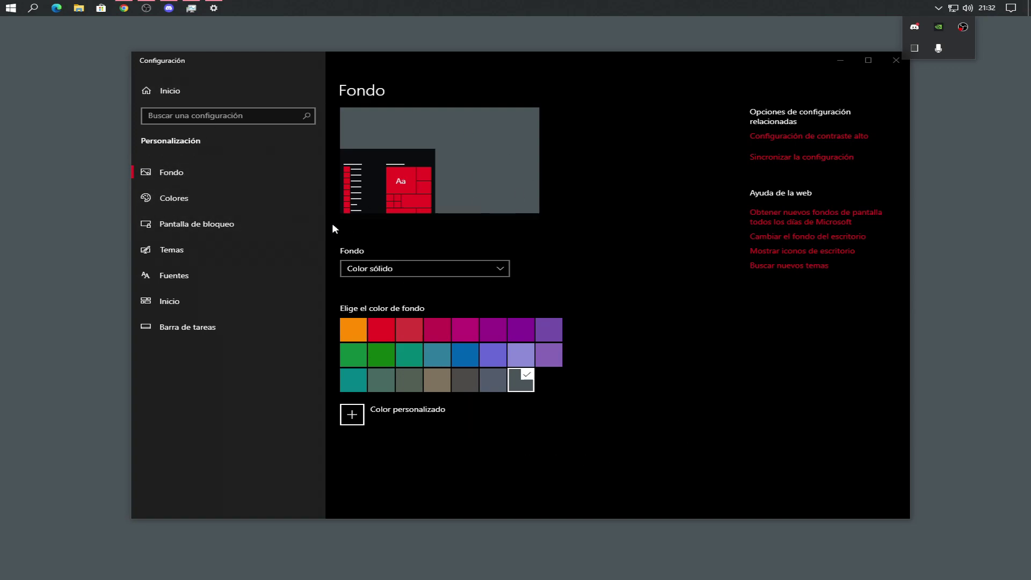
pyautogui.click(443, 363)
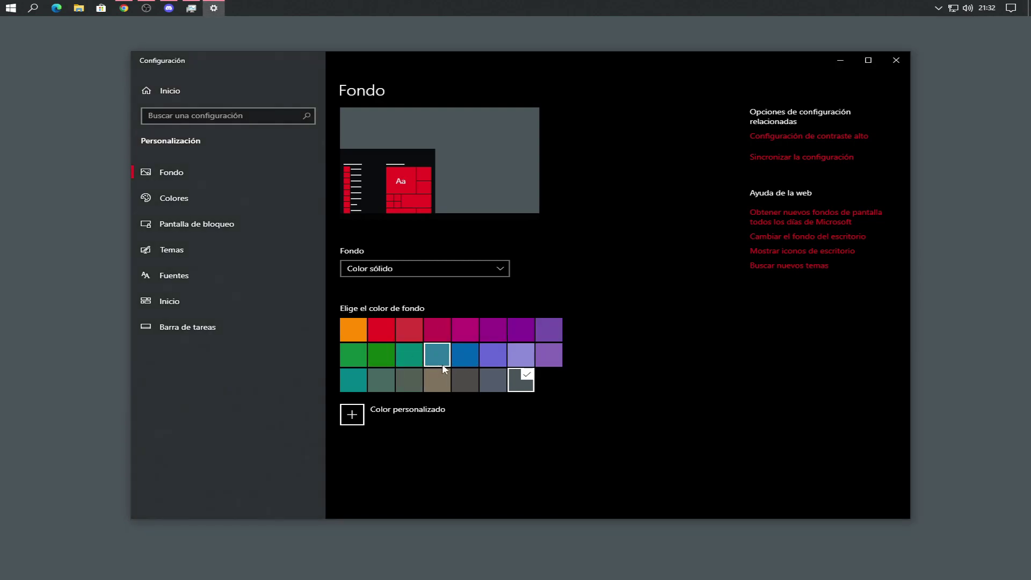
# Try the blue-teal and grey-green background colours and return to the last dark grey swatch.
pyautogui.click(435, 361)
pyautogui.click(382, 379)
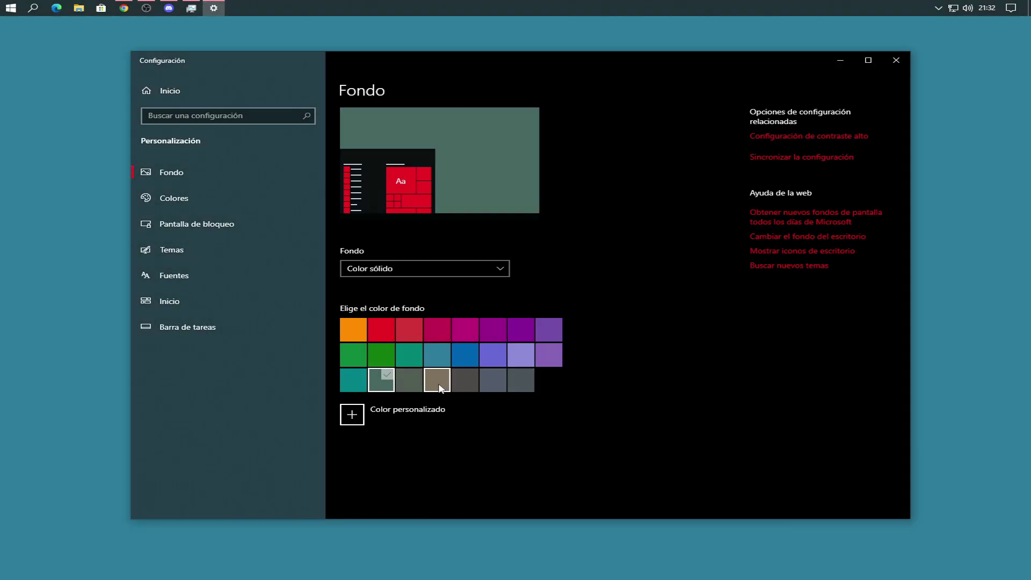
pyautogui.click(509, 386)
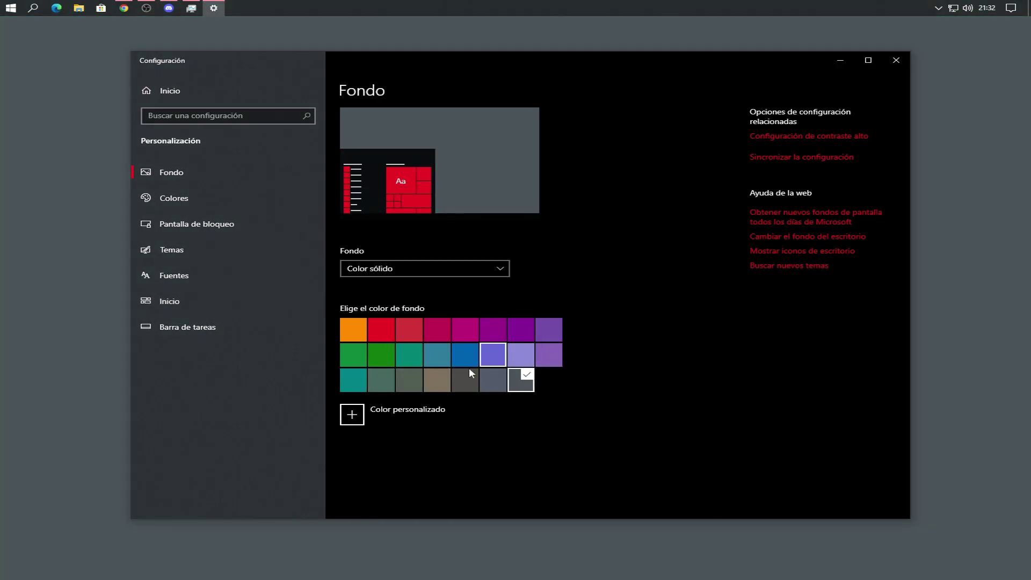
pyautogui.click(548, 381)
pyautogui.click(511, 384)
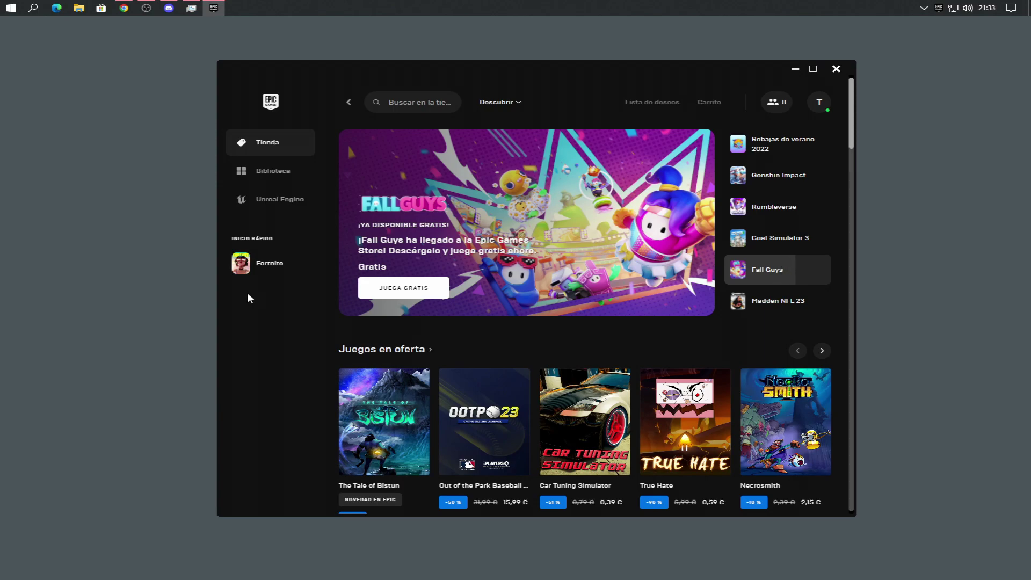
# In the Epic Games Launcher library, open Fortnite's Gestionar options, review file verification and automatic updates, and close them.
pyautogui.click(277, 180)
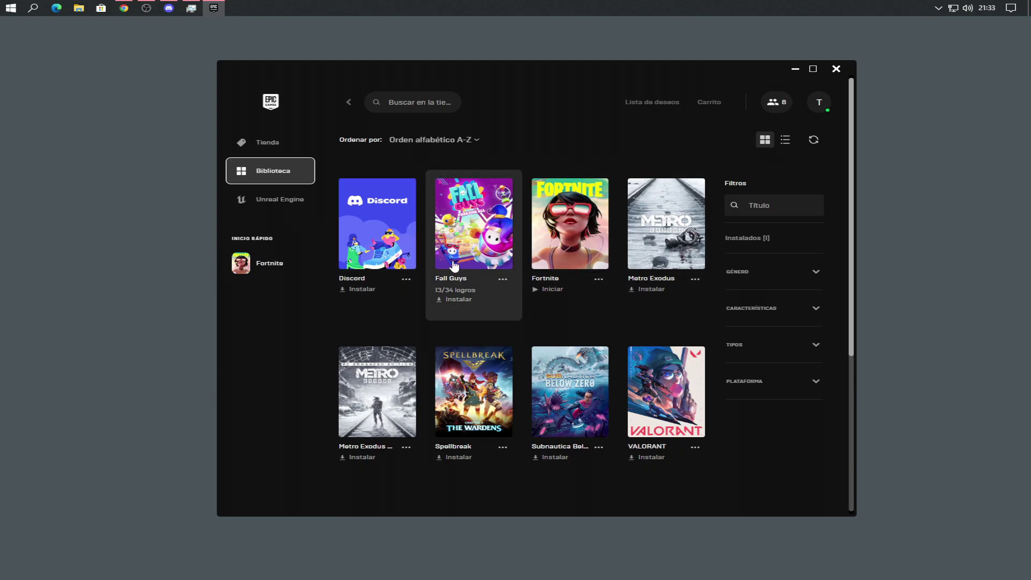
pyautogui.click(598, 280)
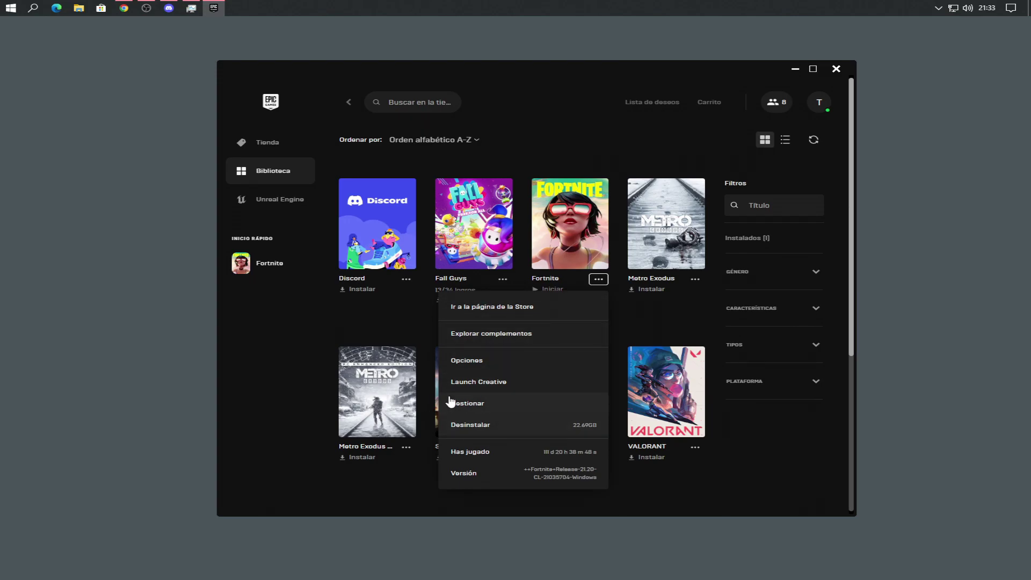
pyautogui.click(528, 412)
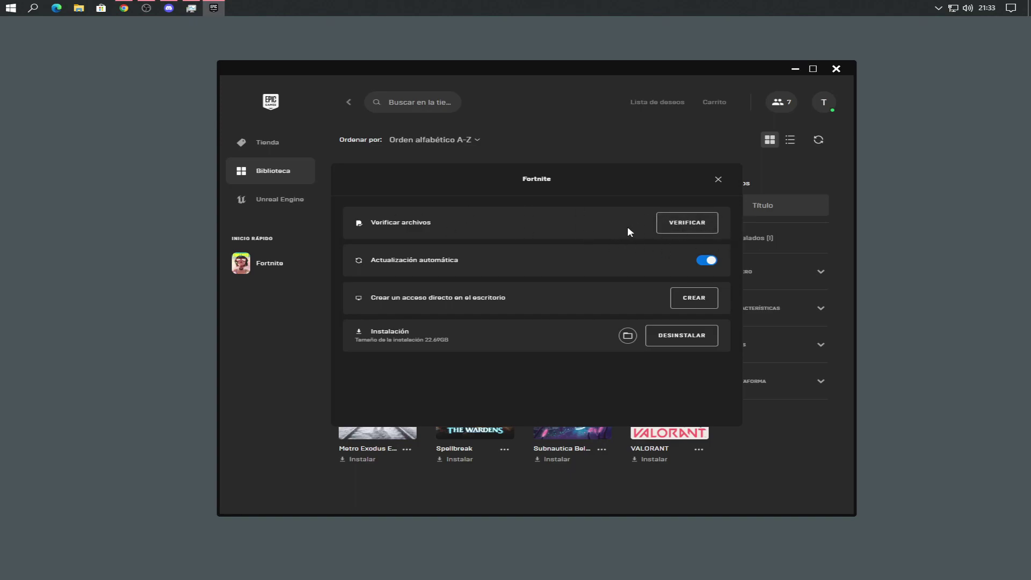
pyautogui.click(719, 179)
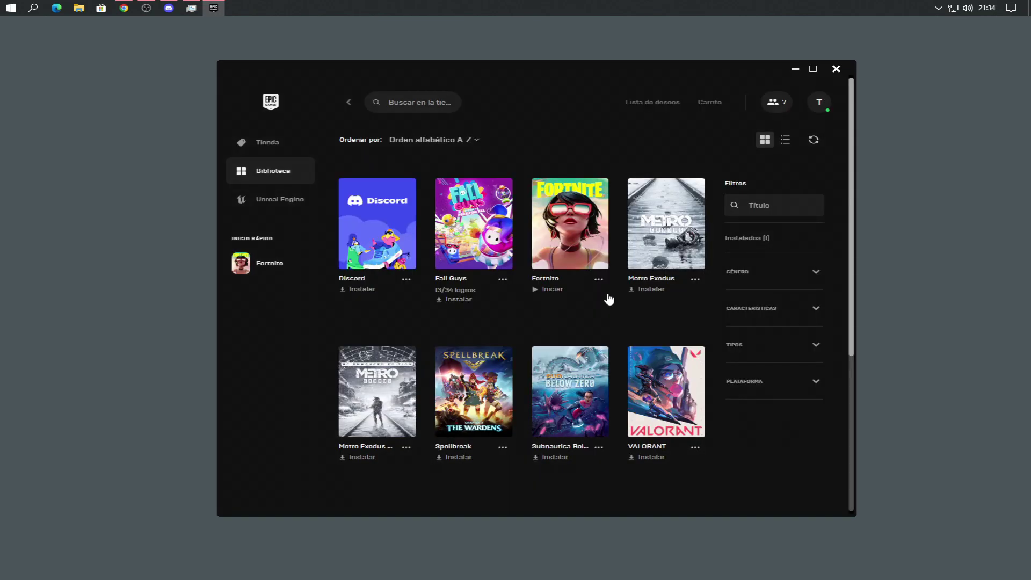
# Open Fortnite's installation options and review the optional components, including Salvar el mundo, high-resolution textures and additional languages.
pyautogui.click(598, 280)
pyautogui.click(532, 337)
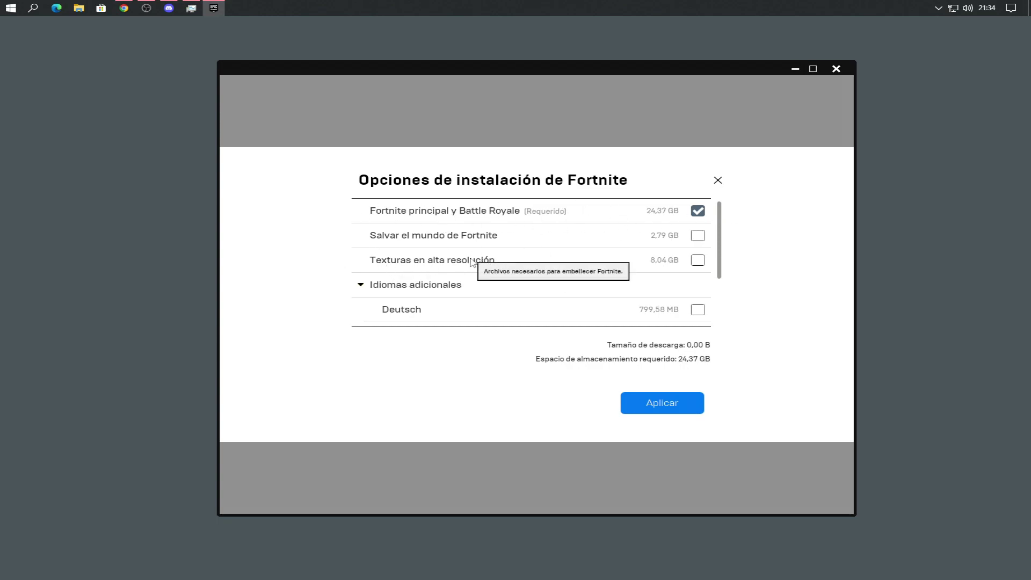
pyautogui.scroll(-1, 599, 267)
pyautogui.scroll(1, 631, 281)
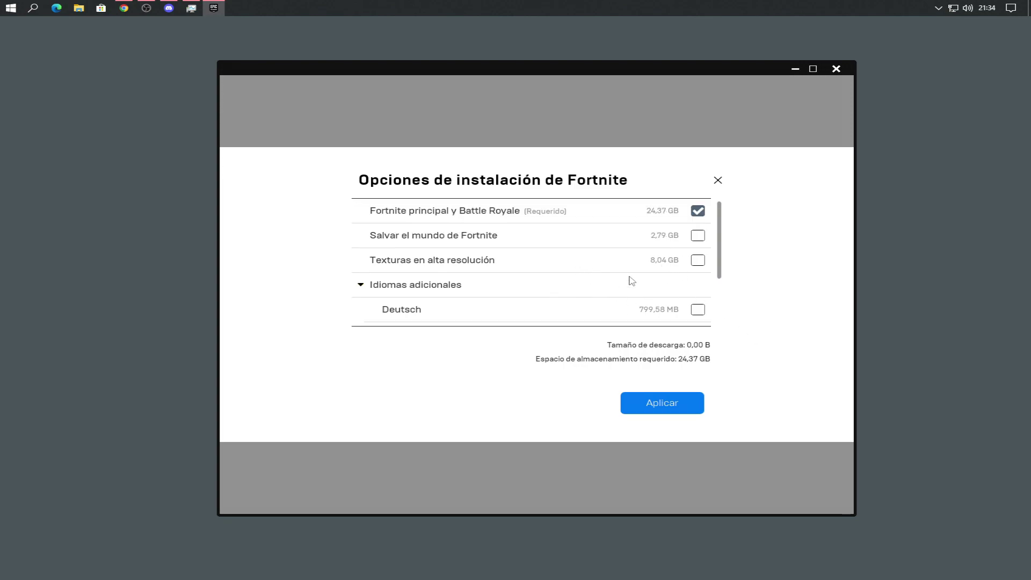
pyautogui.scroll(-3, 631, 281)
pyautogui.click(848, 498)
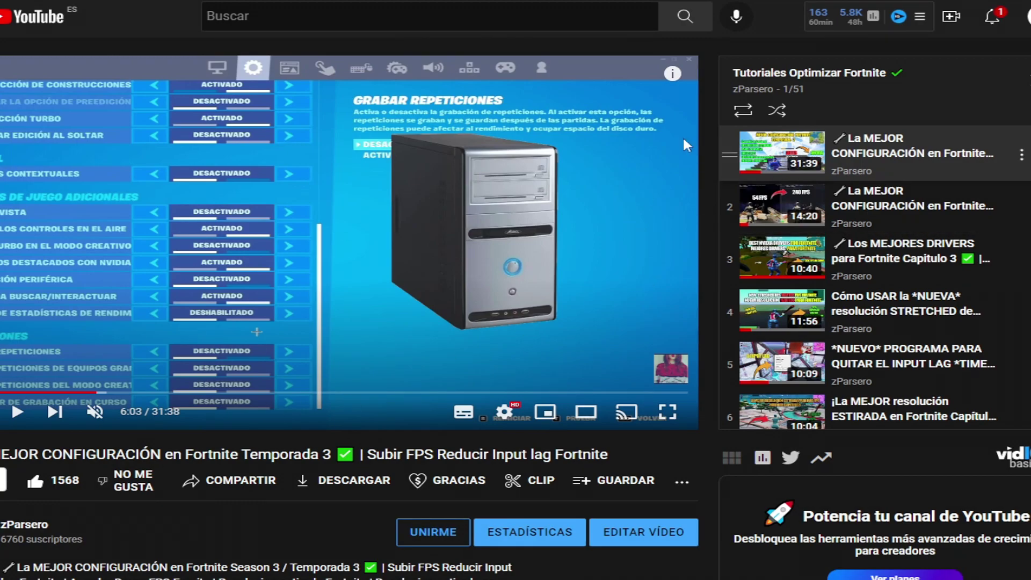
# Switch to YouTube and browse the Tutoriales Optimizar Fortnite playlist and the current video's description.
pyautogui.scroll(-13, 938, 220)
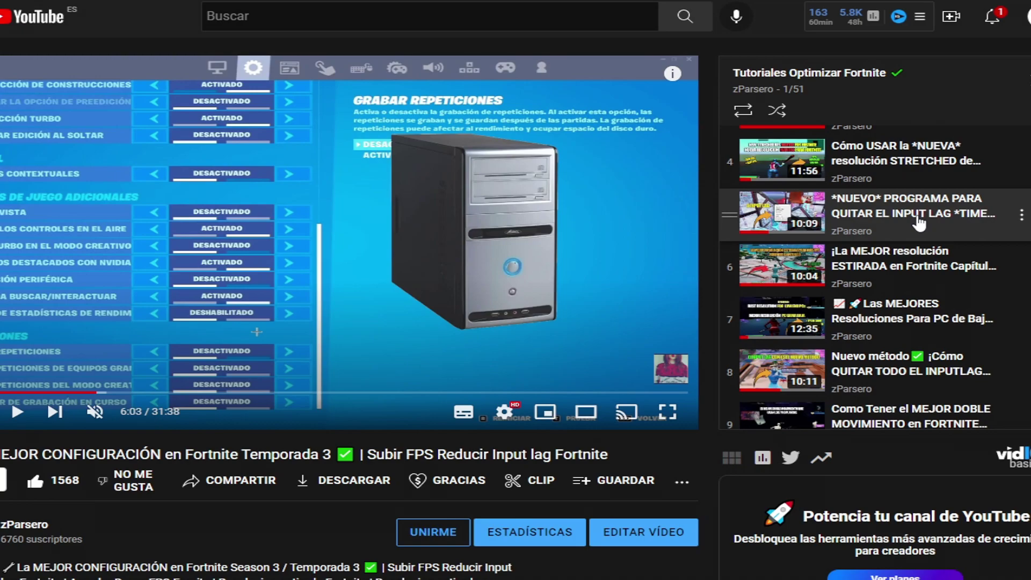
pyautogui.scroll(-20, 920, 240)
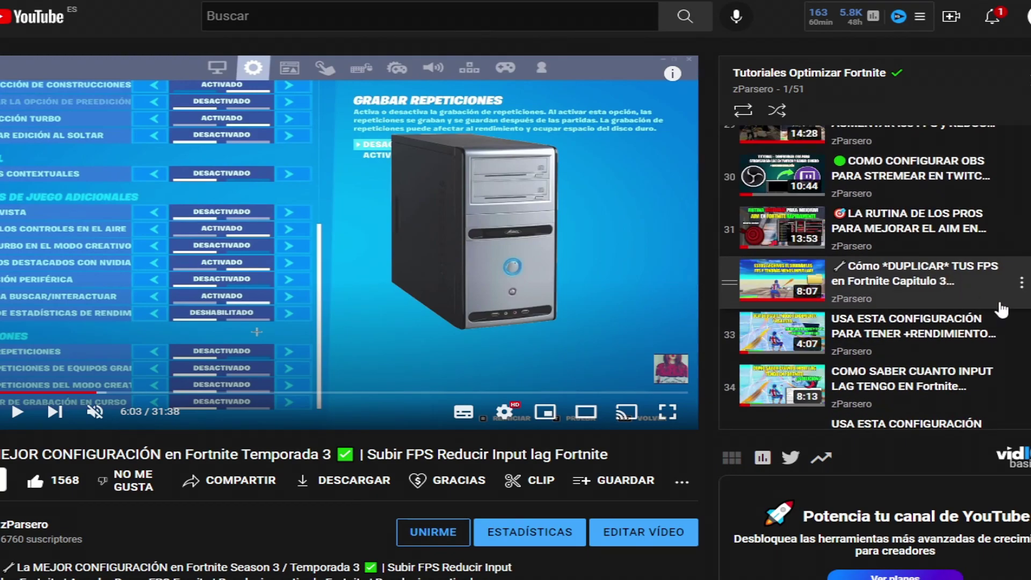
pyautogui.scroll(-11, 871, 276)
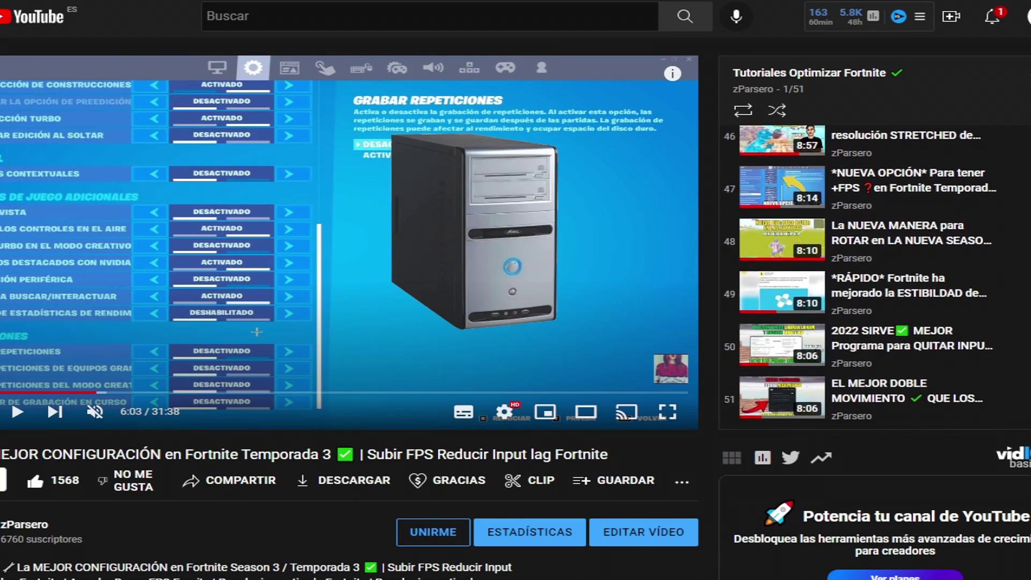
pyautogui.scroll(14, 868, 277)
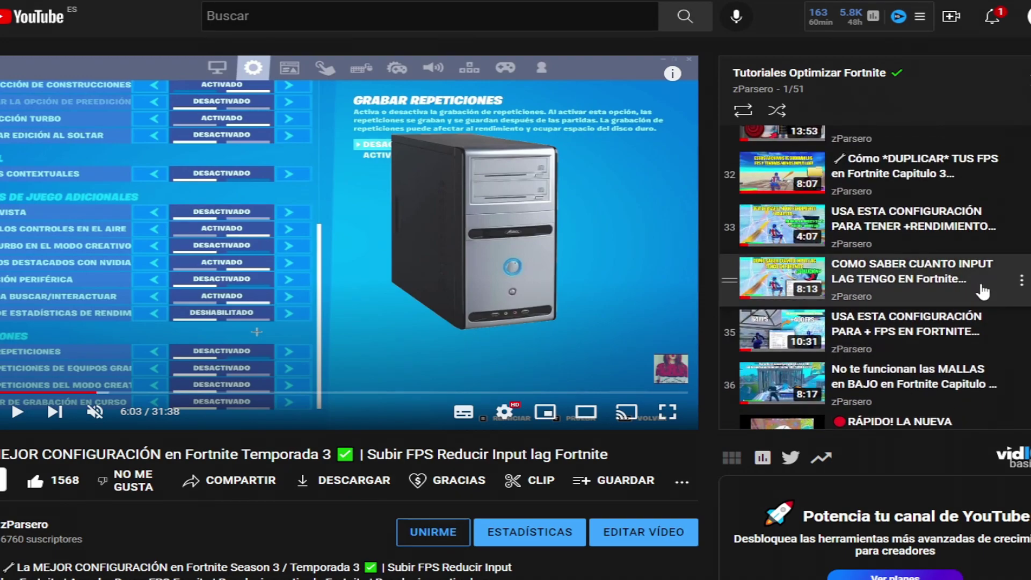
pyautogui.scroll(-4, 64, 398)
pyautogui.click(64, 398)
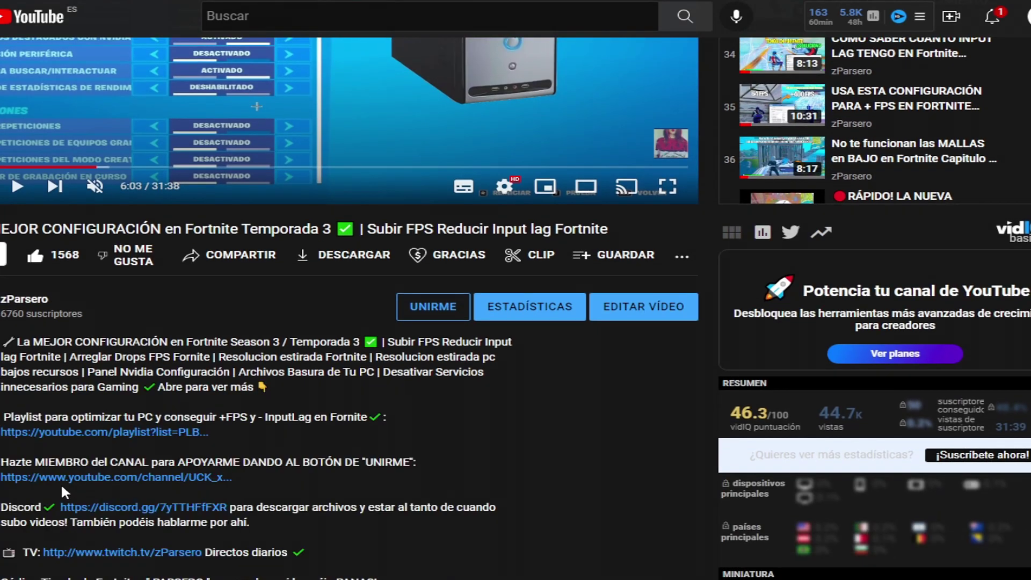
pyautogui.scroll(4, 496, 448)
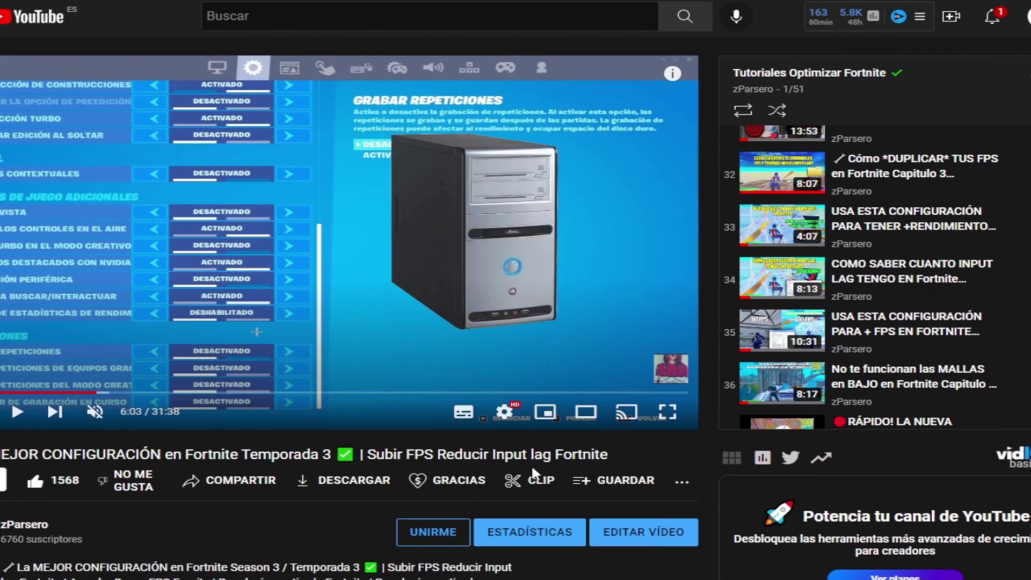